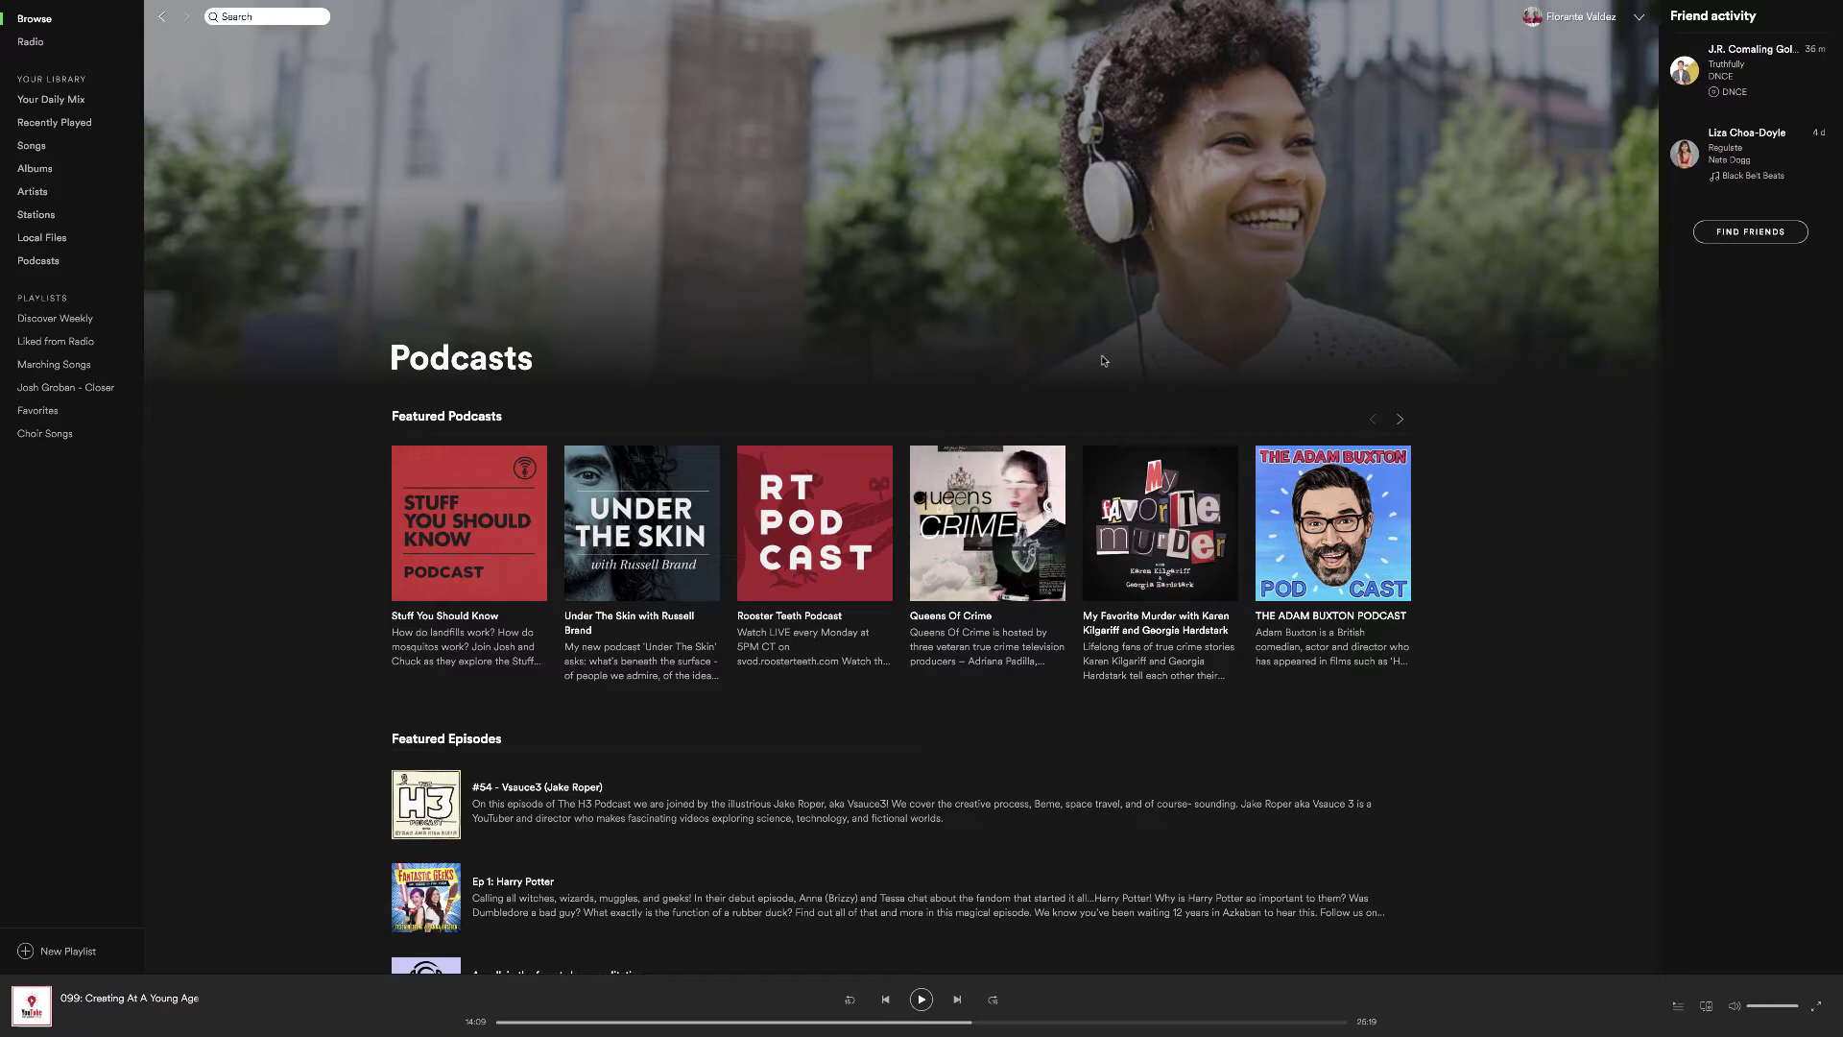
Press Ctrl+Left Arrow to move from full-screen Spotify to the desktop space.
key(ctrl+Left)
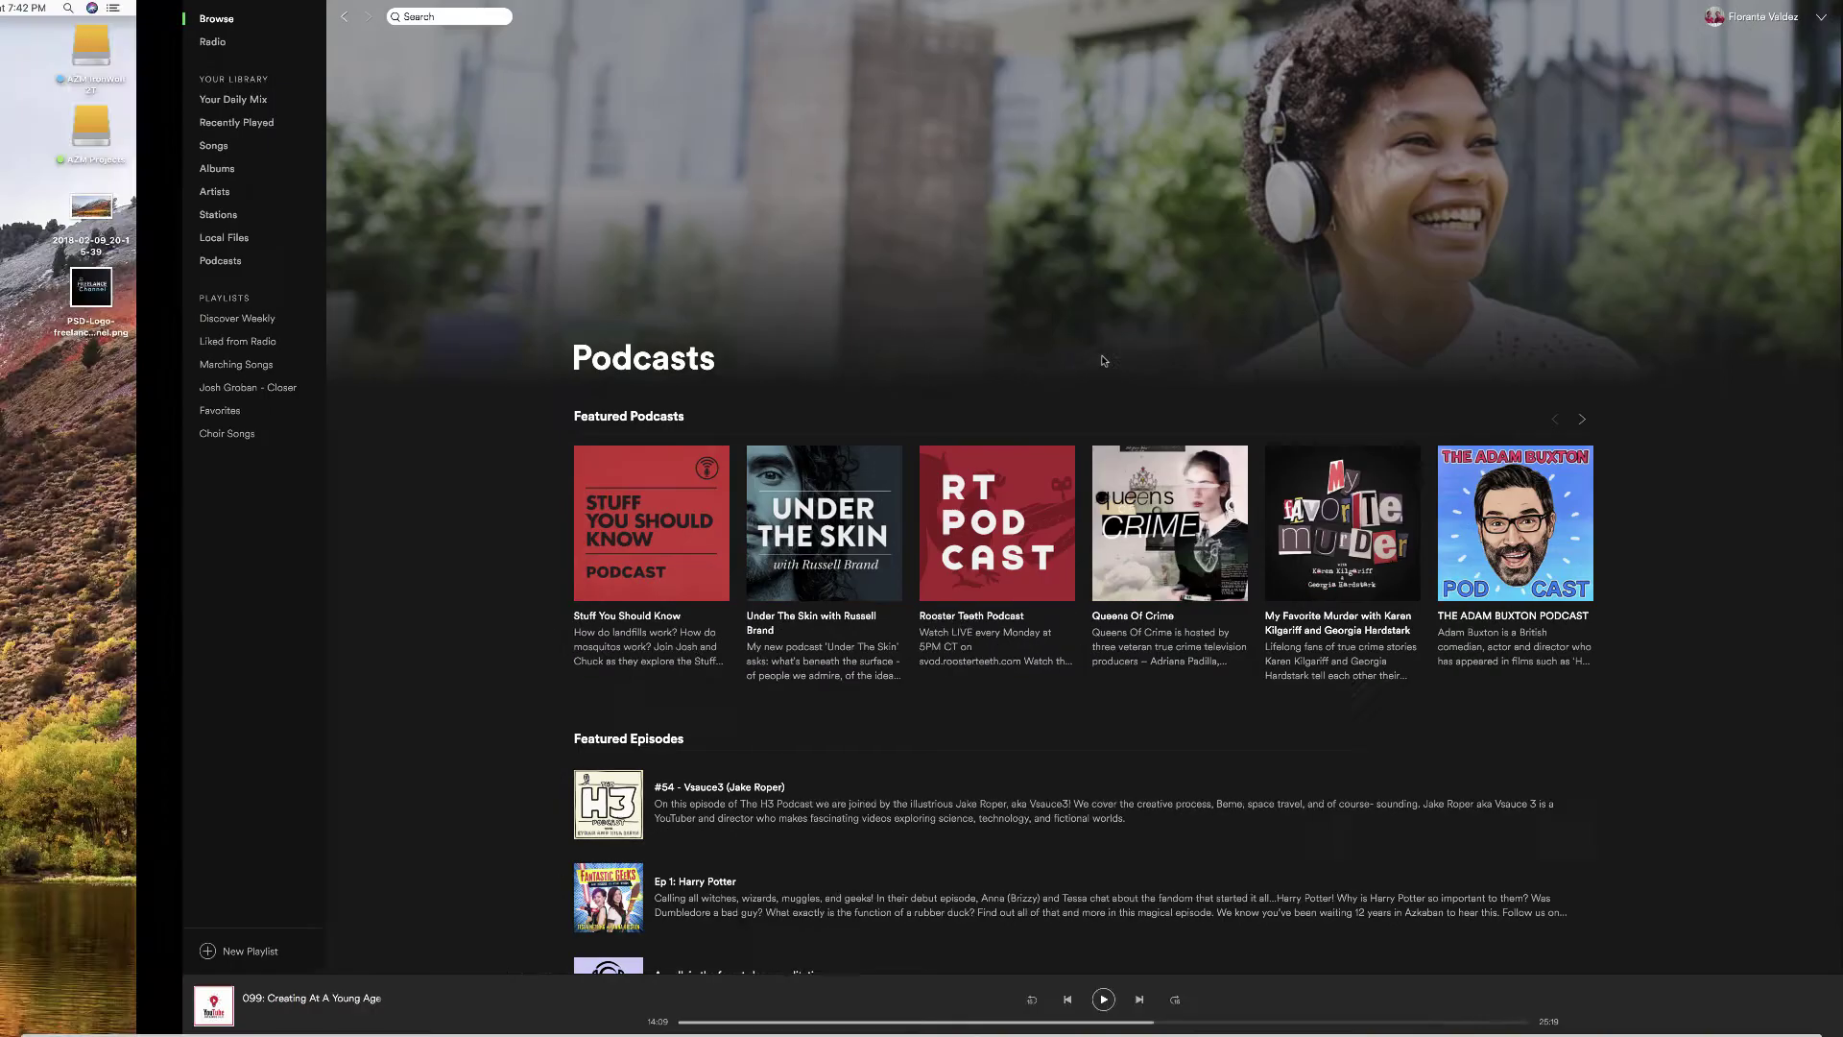
Bring Finder forward, then switch to Chrome to show the Libsyn dashboard for The Indy Author Podcast.
click(1012, 545)
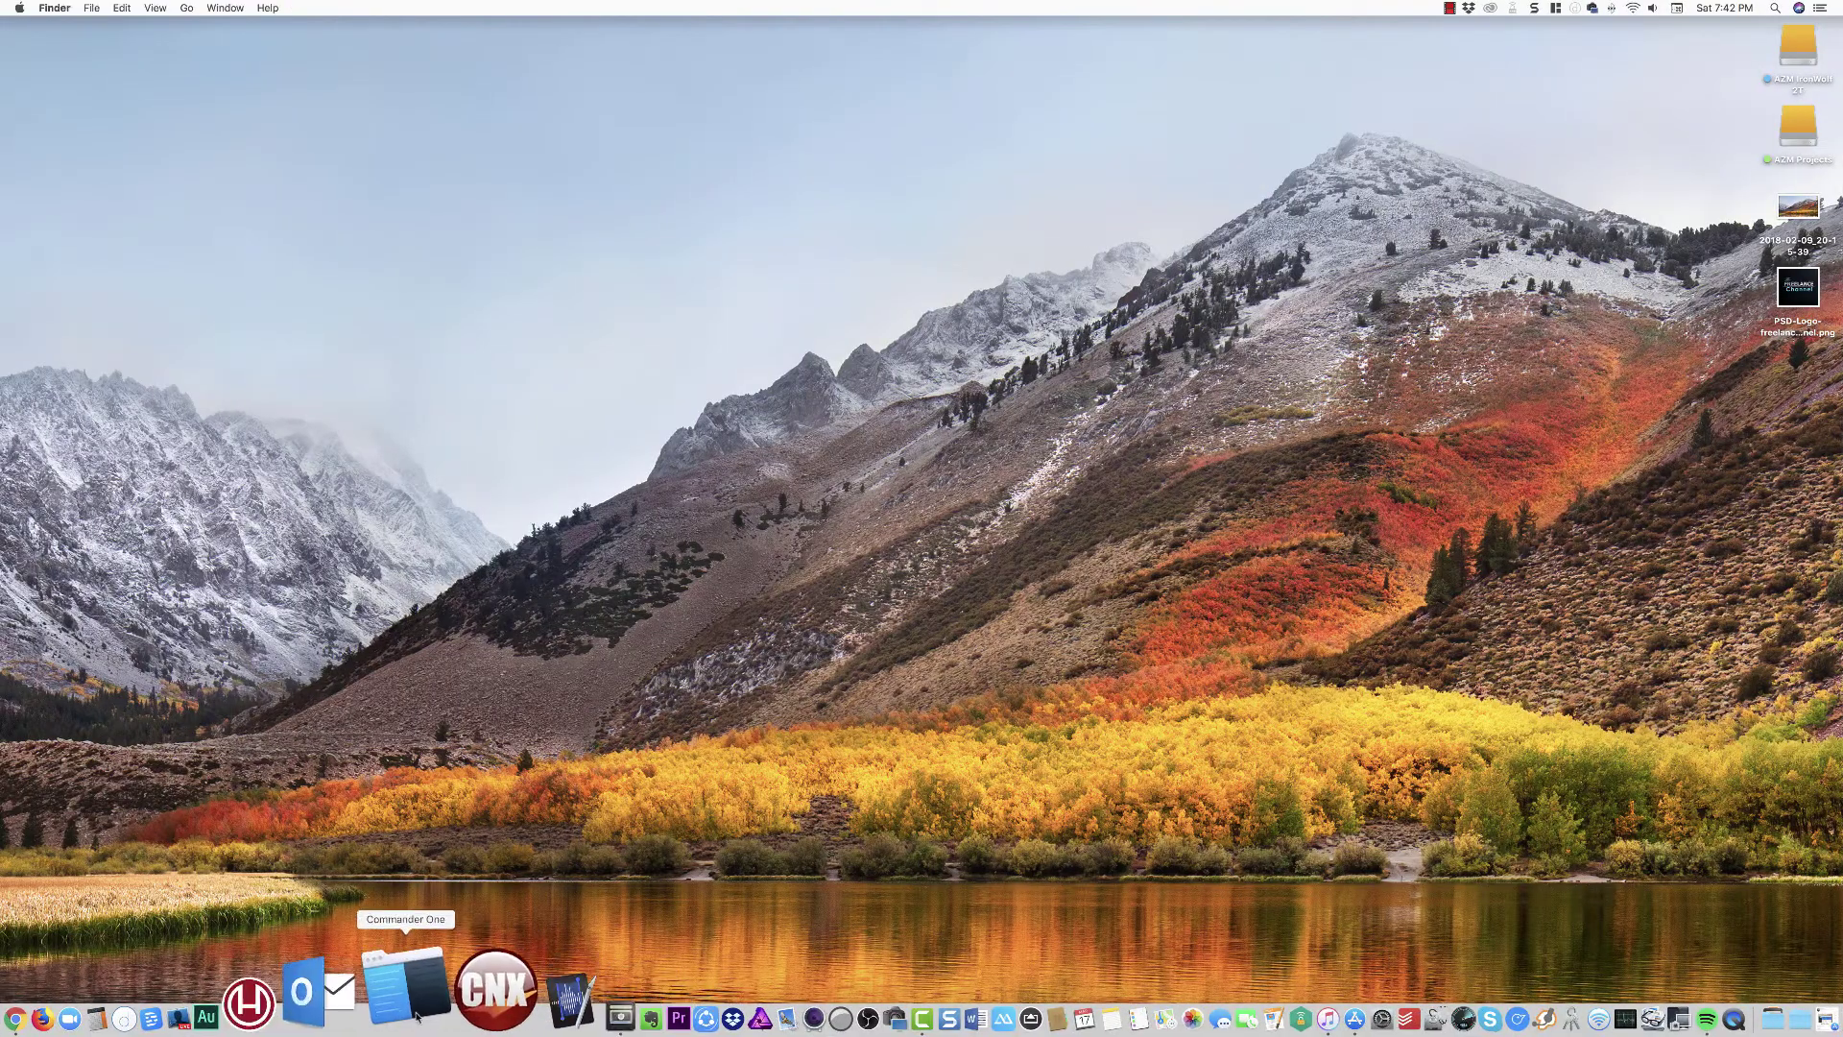
click(144, 999)
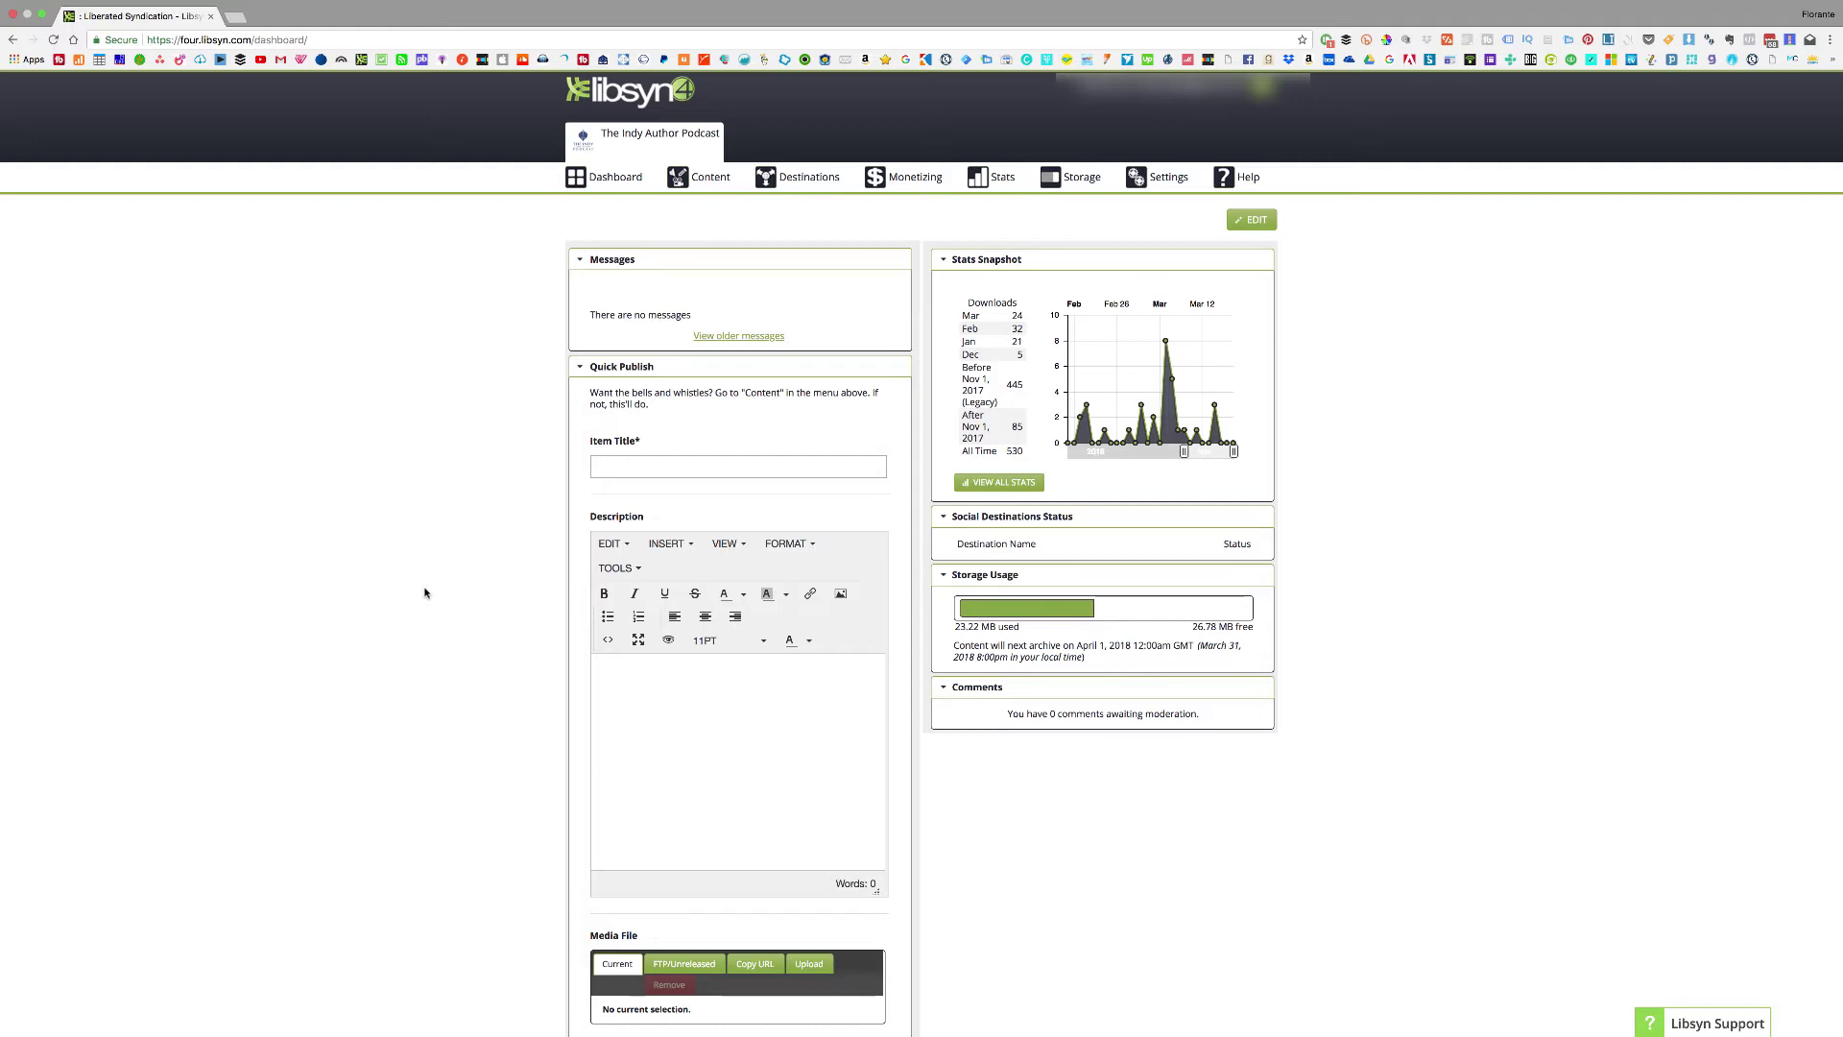
Choose Destinations > Edit or View Existing to list the Classic Feed, Network App, Web Page and Web Player.
mouse_move(699, 182)
mouse_move(814, 188)
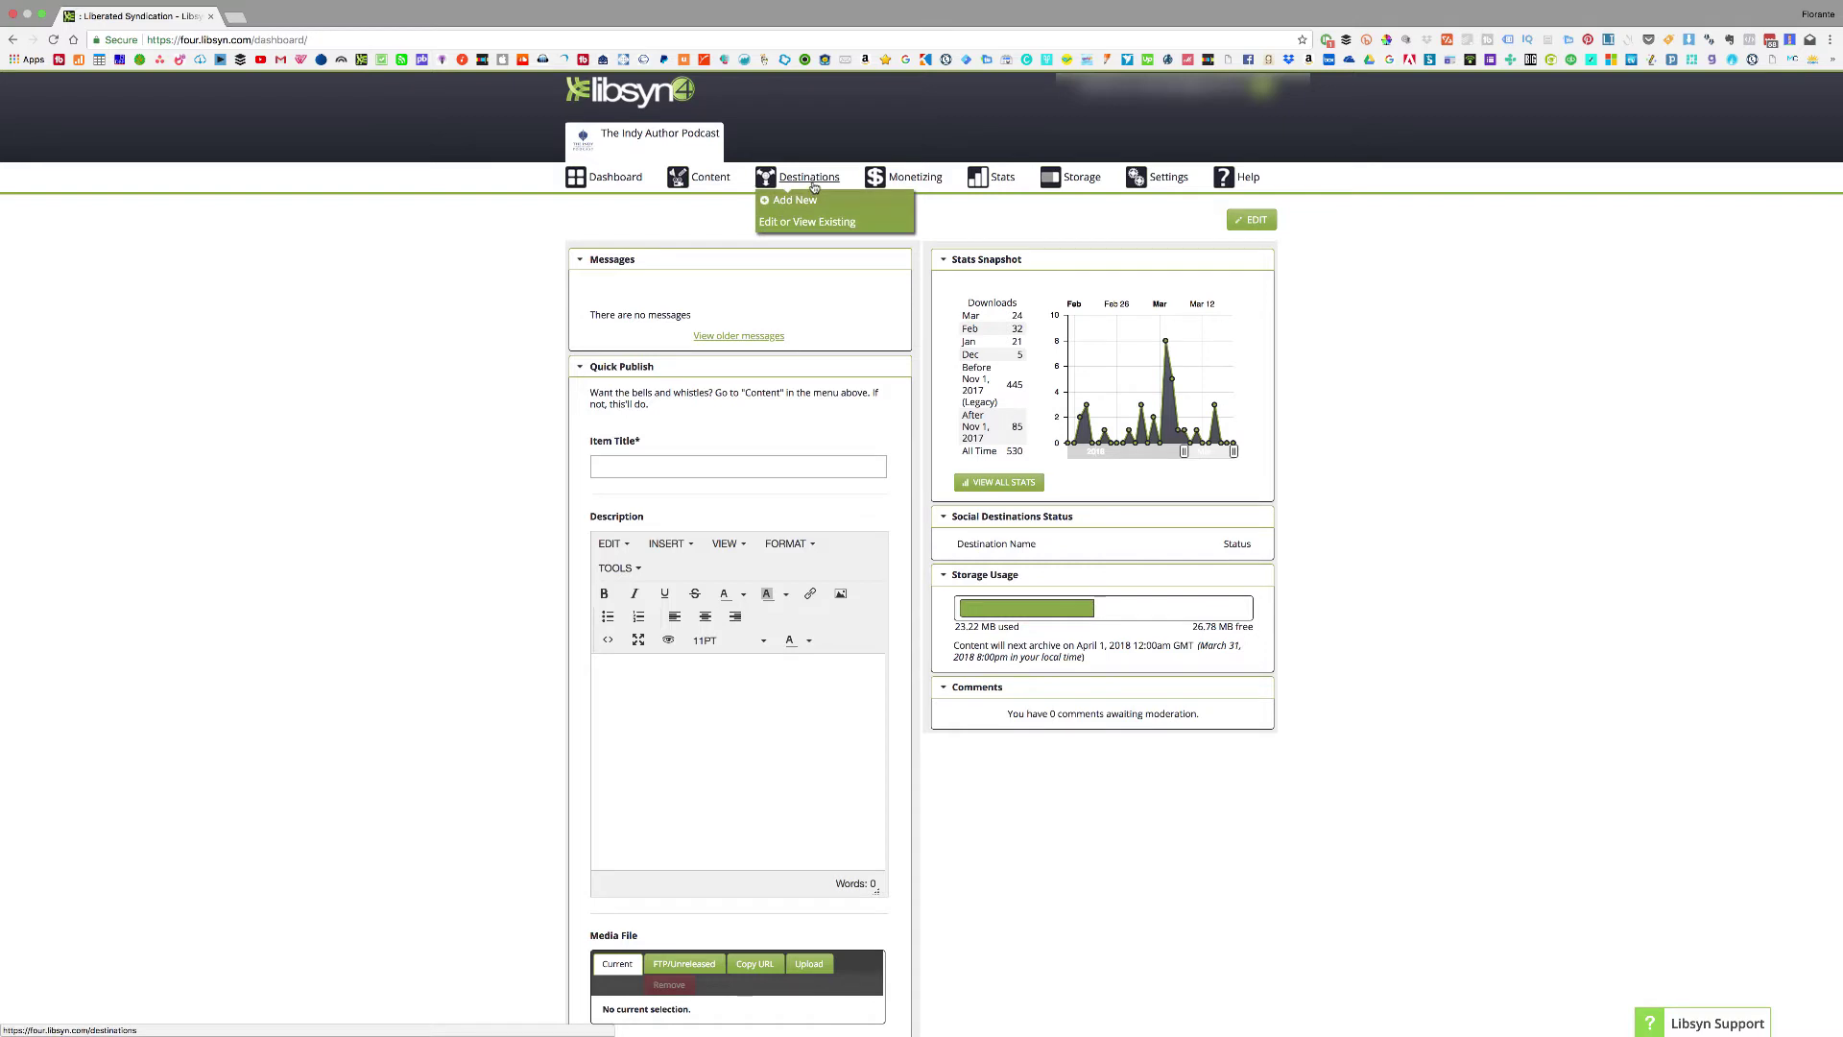
click(792, 221)
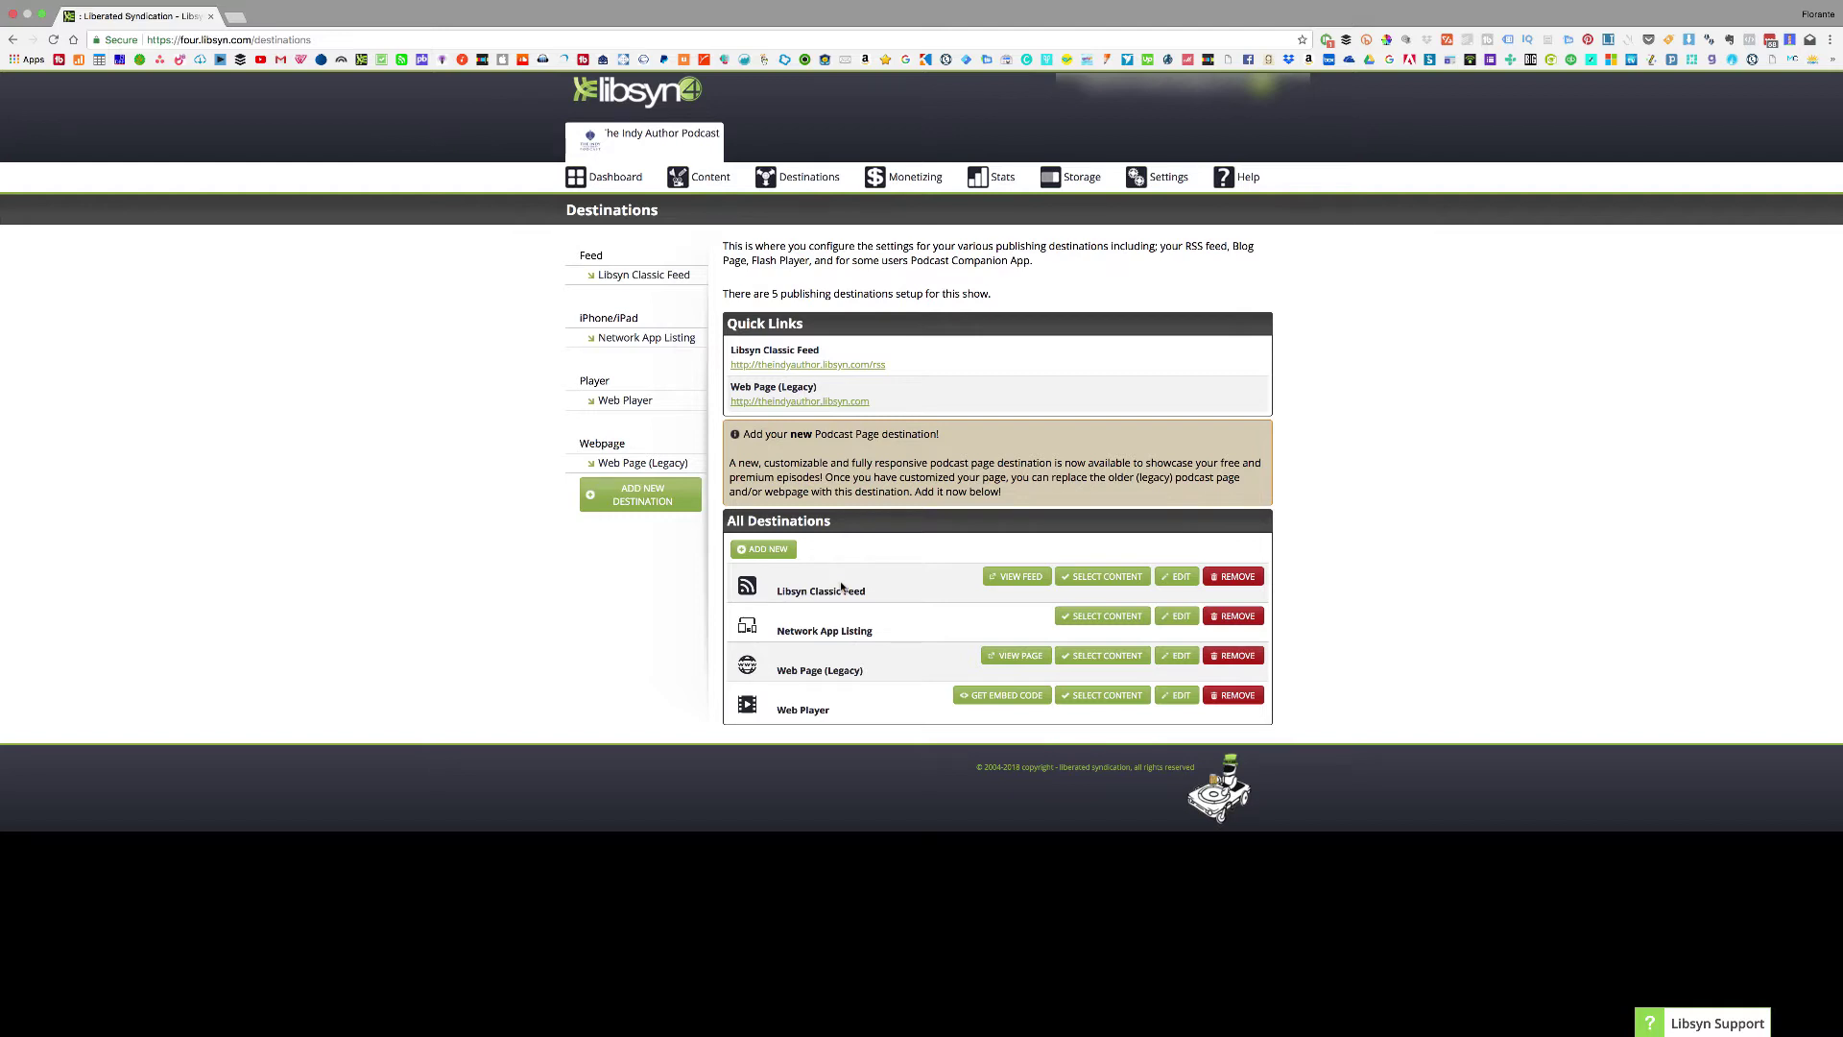
Add a new Spotify destination and place the cursor in its Show Title field.
click(766, 553)
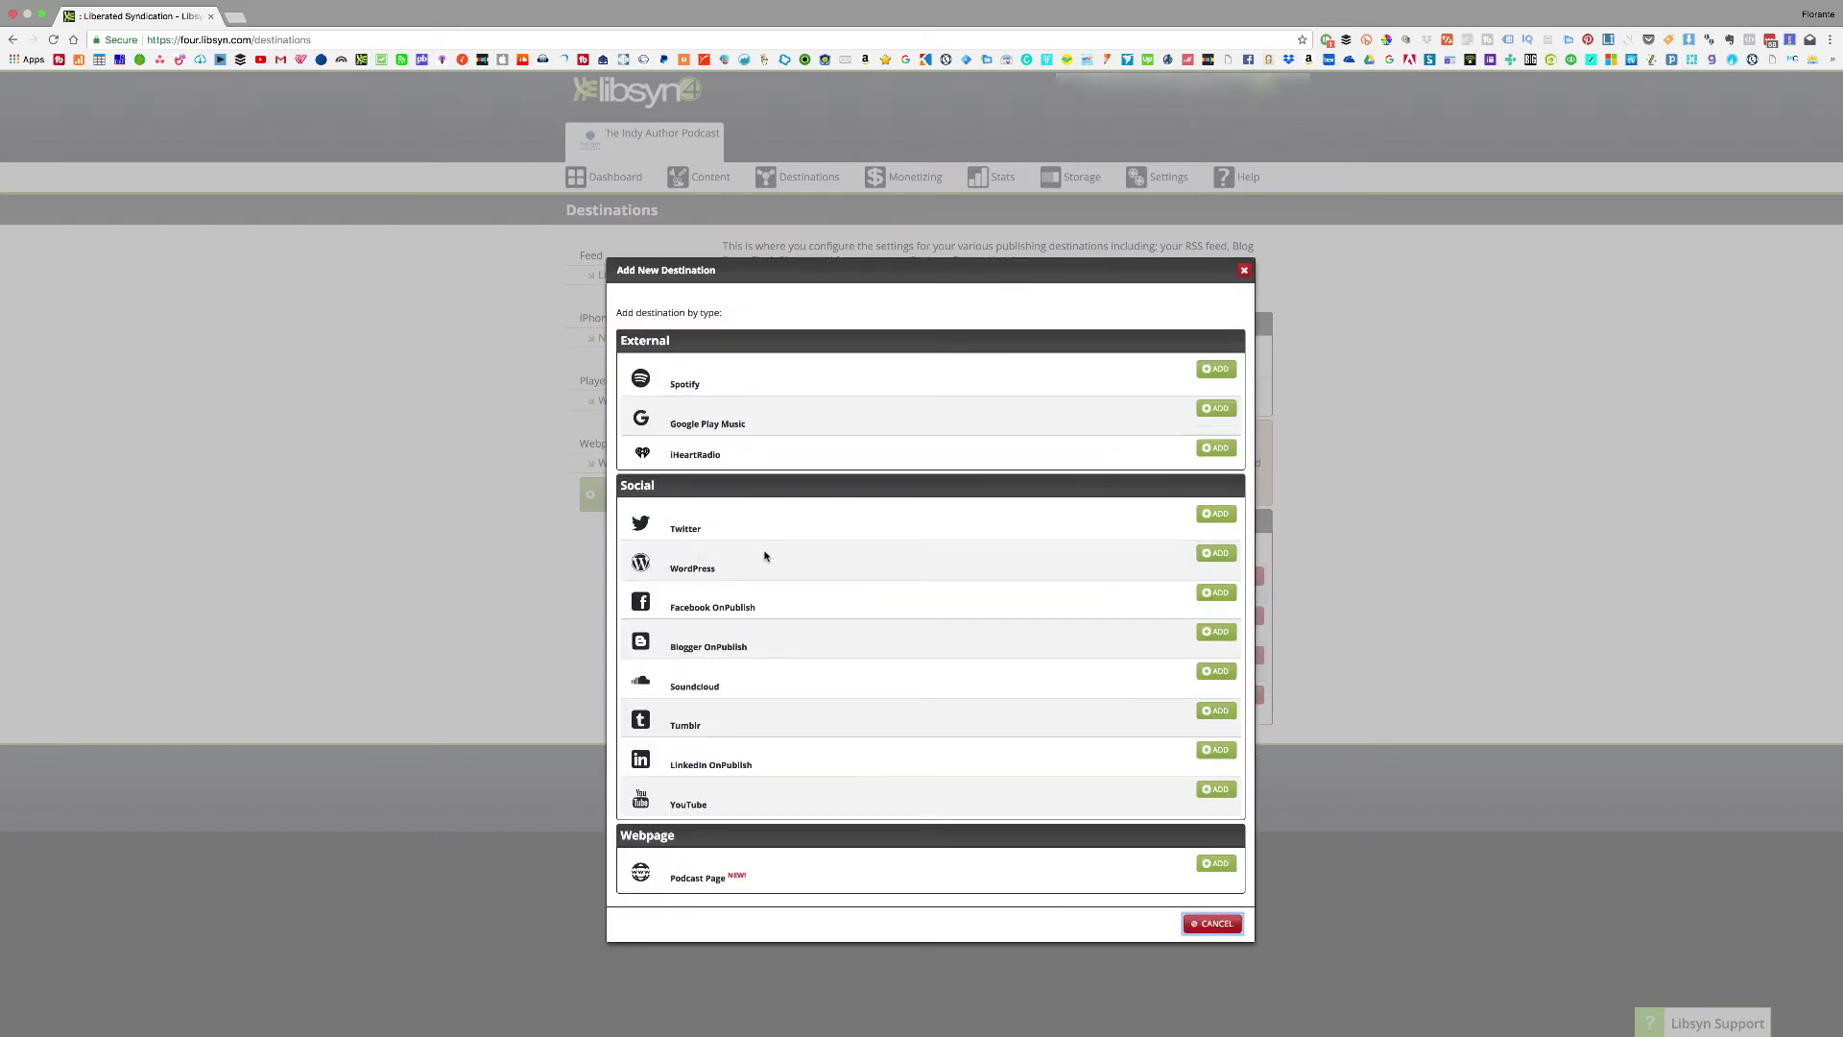
click(1220, 374)
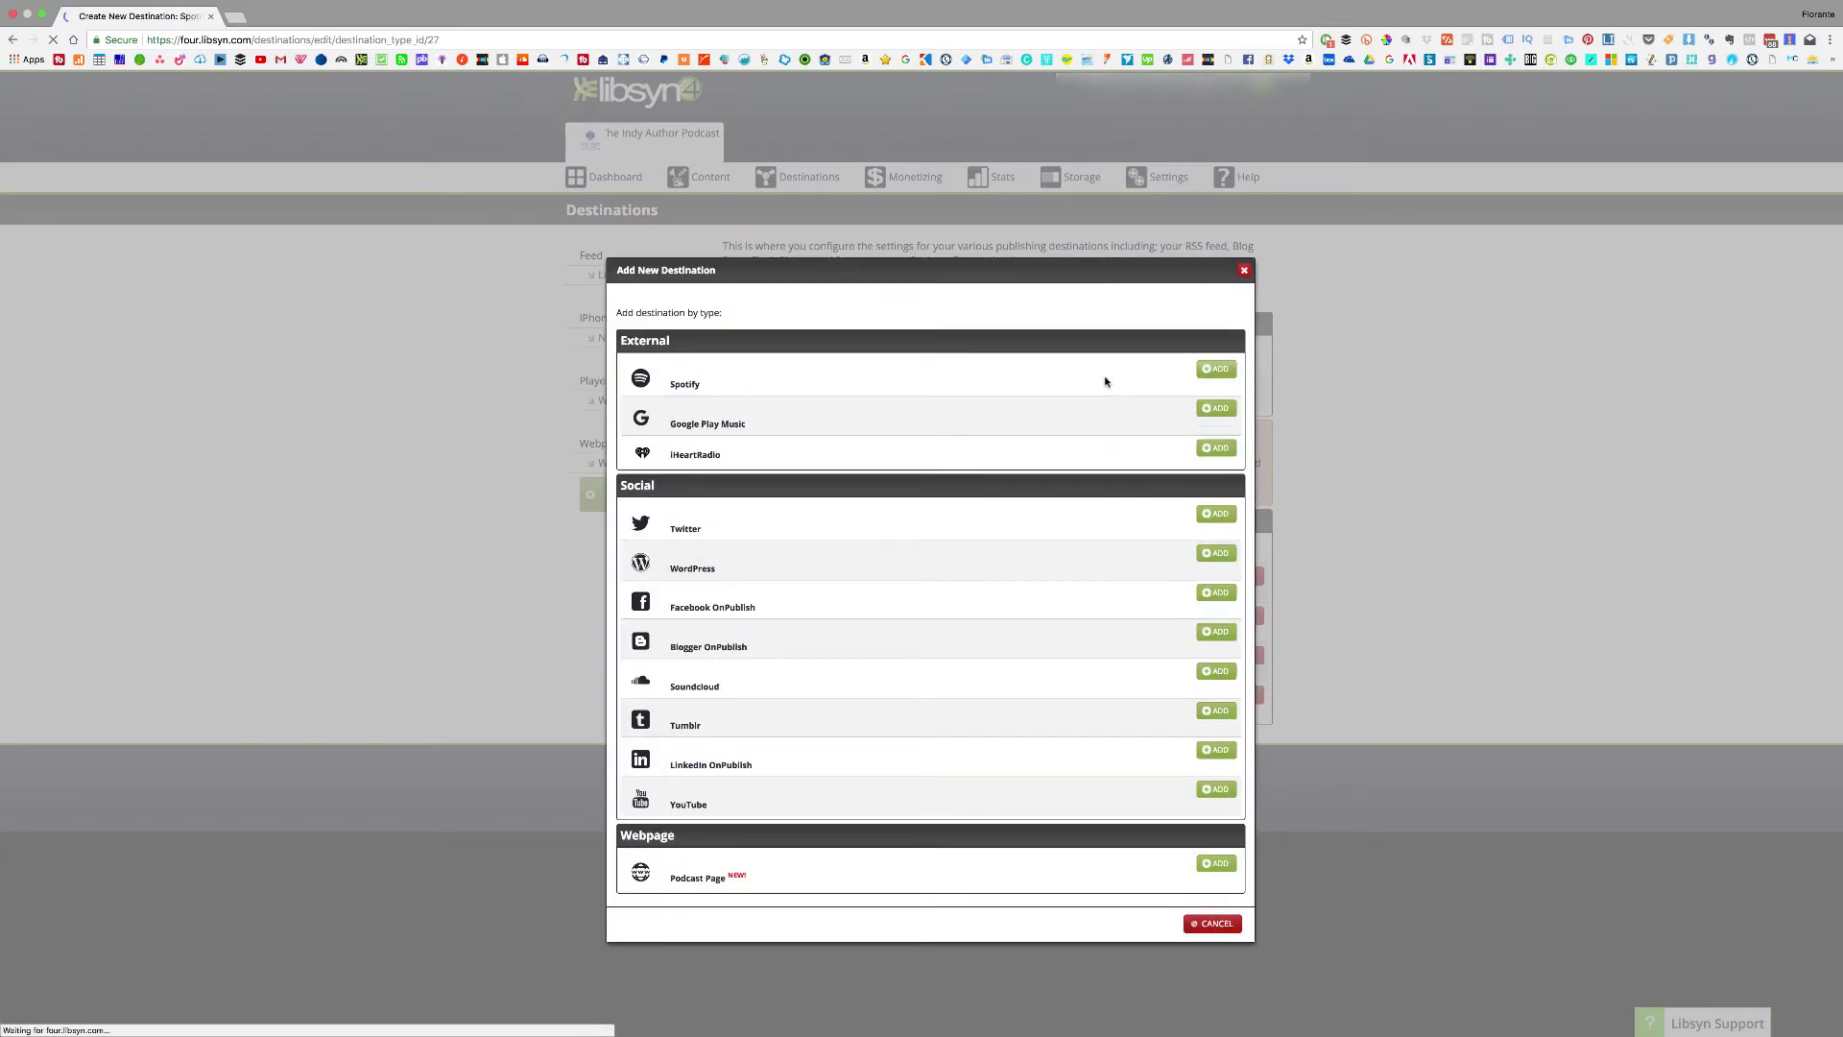
click(932, 477)
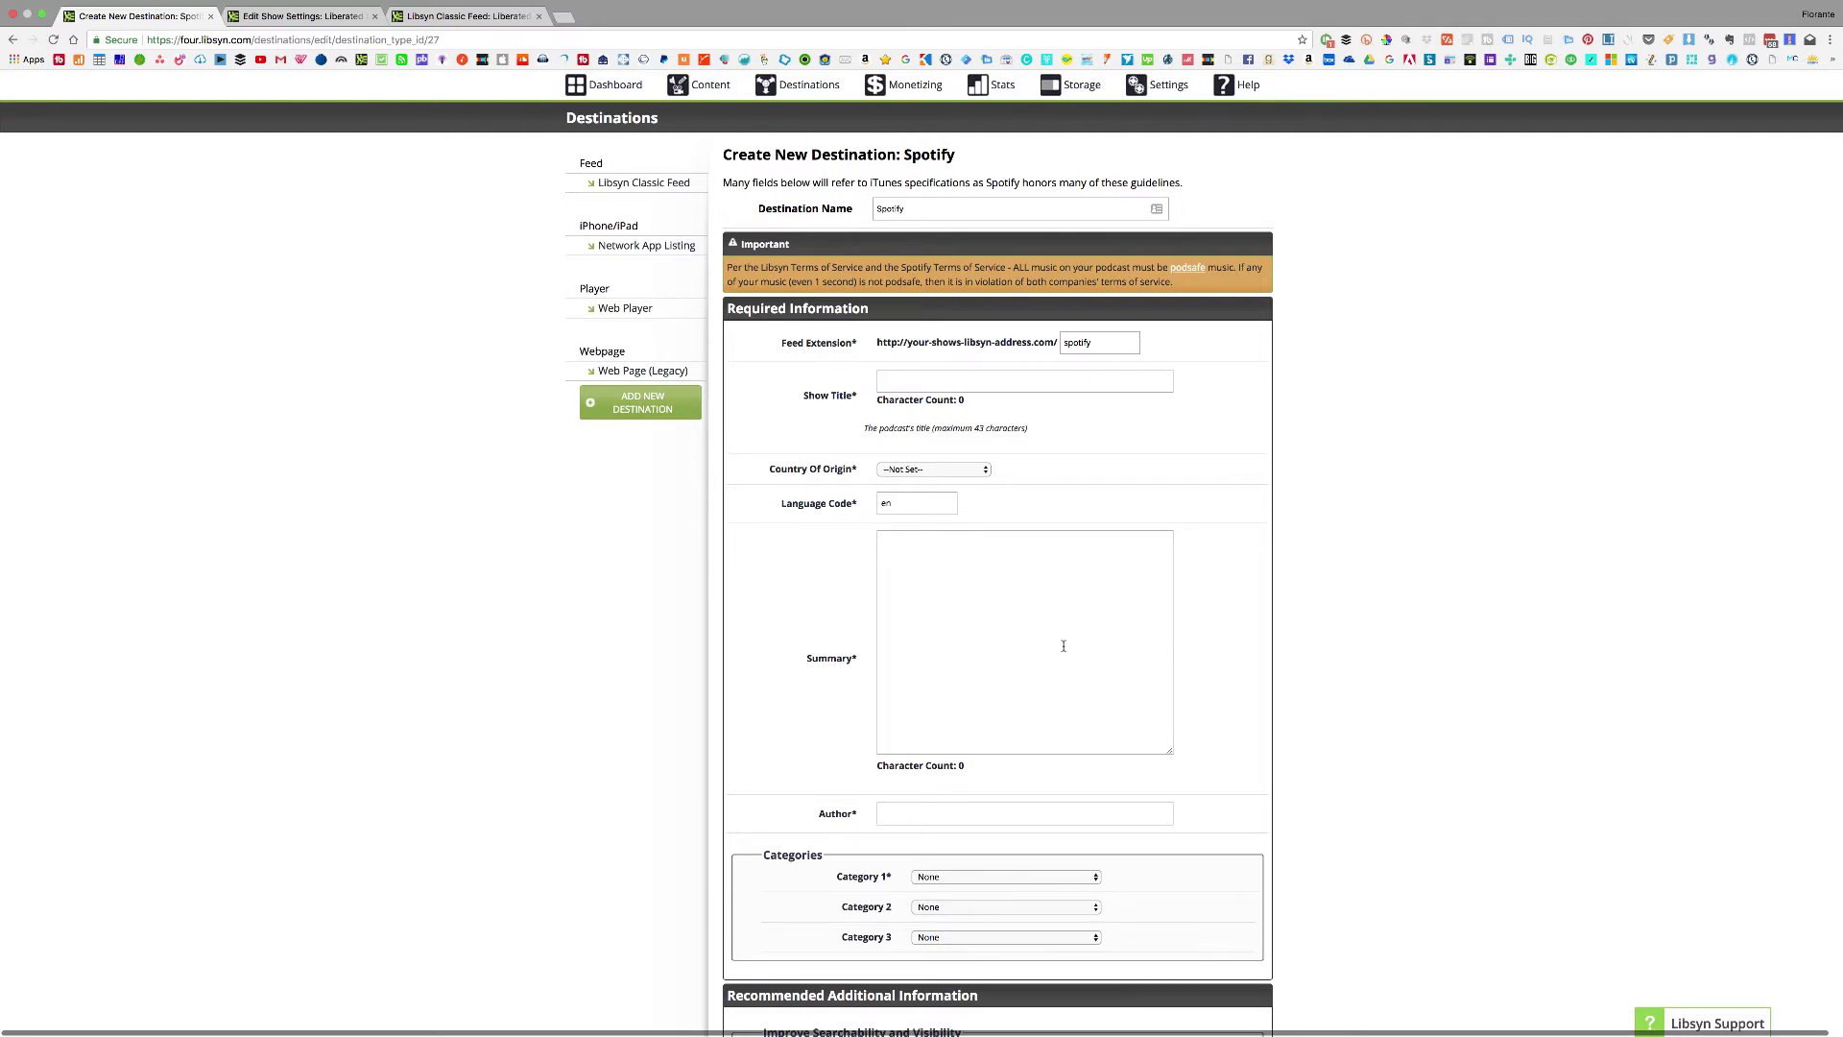
Open the Libsyn Classic Feed settings from the sidebar in a new browser tab.
scroll(1064, 645, up, 2)
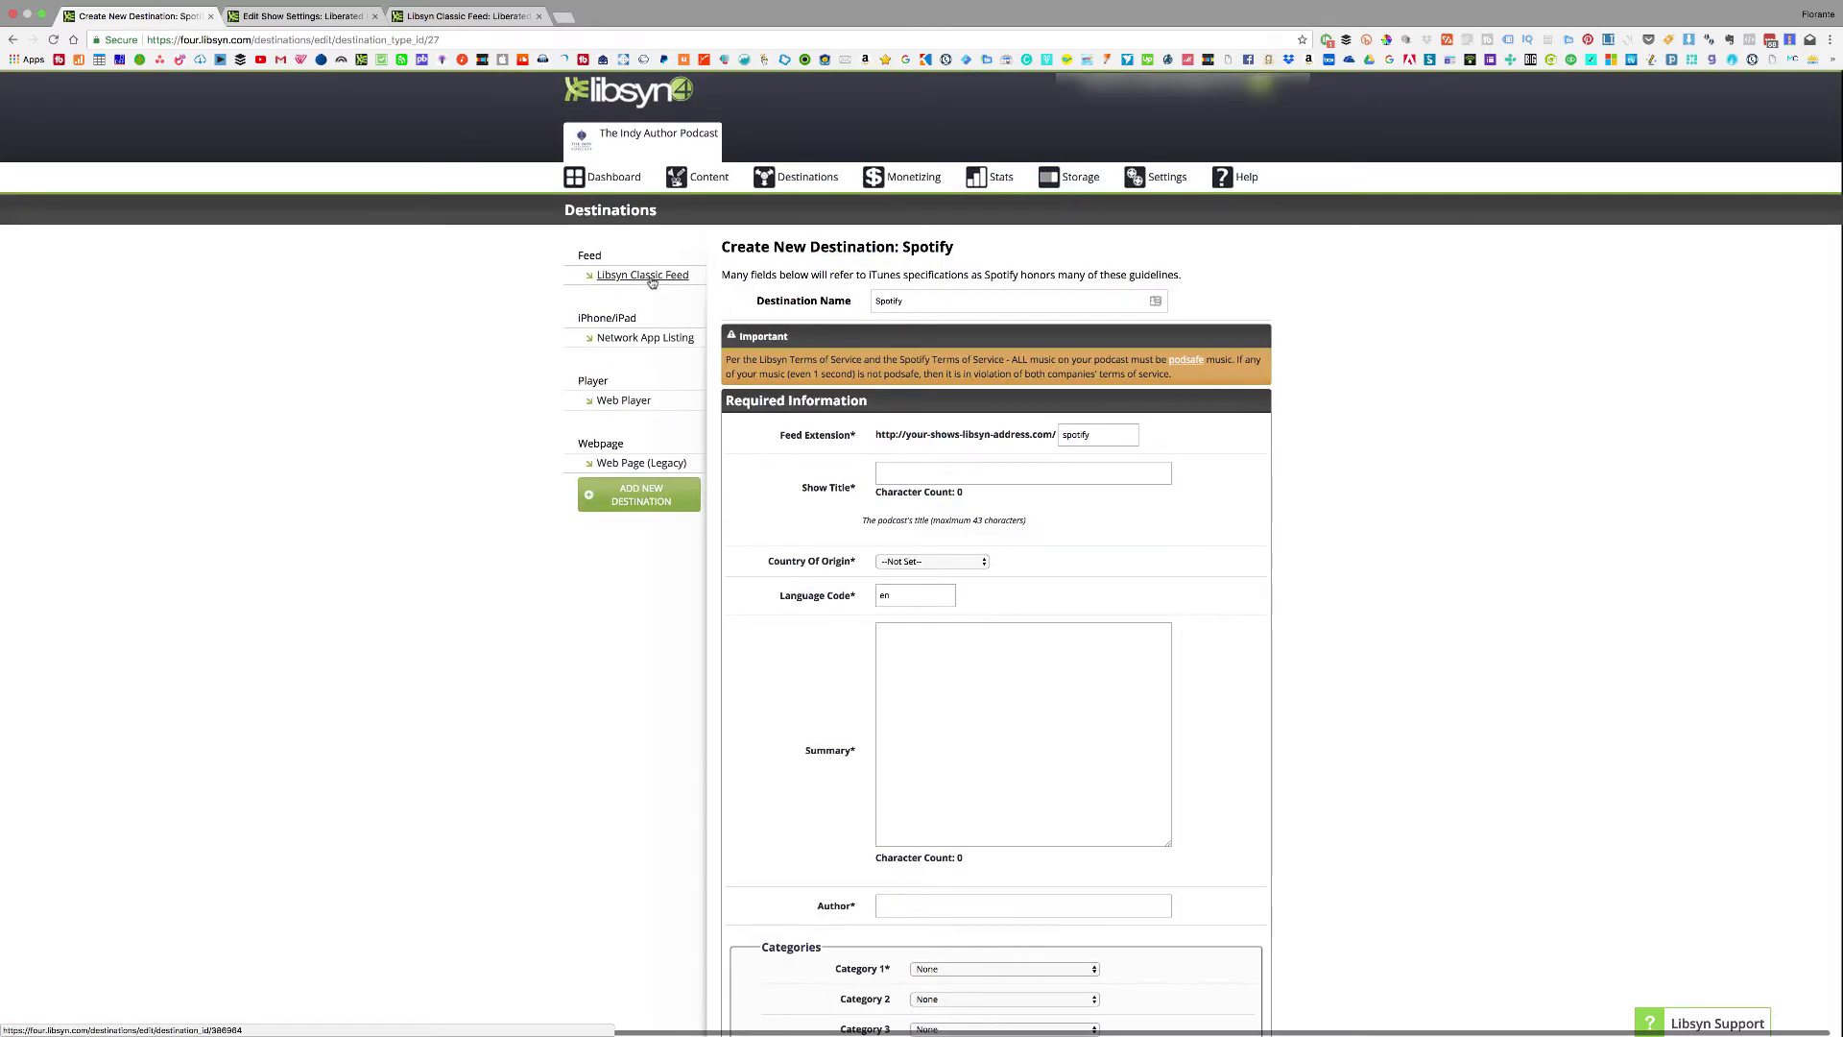
right_click(652, 281)
right_click(614, 272)
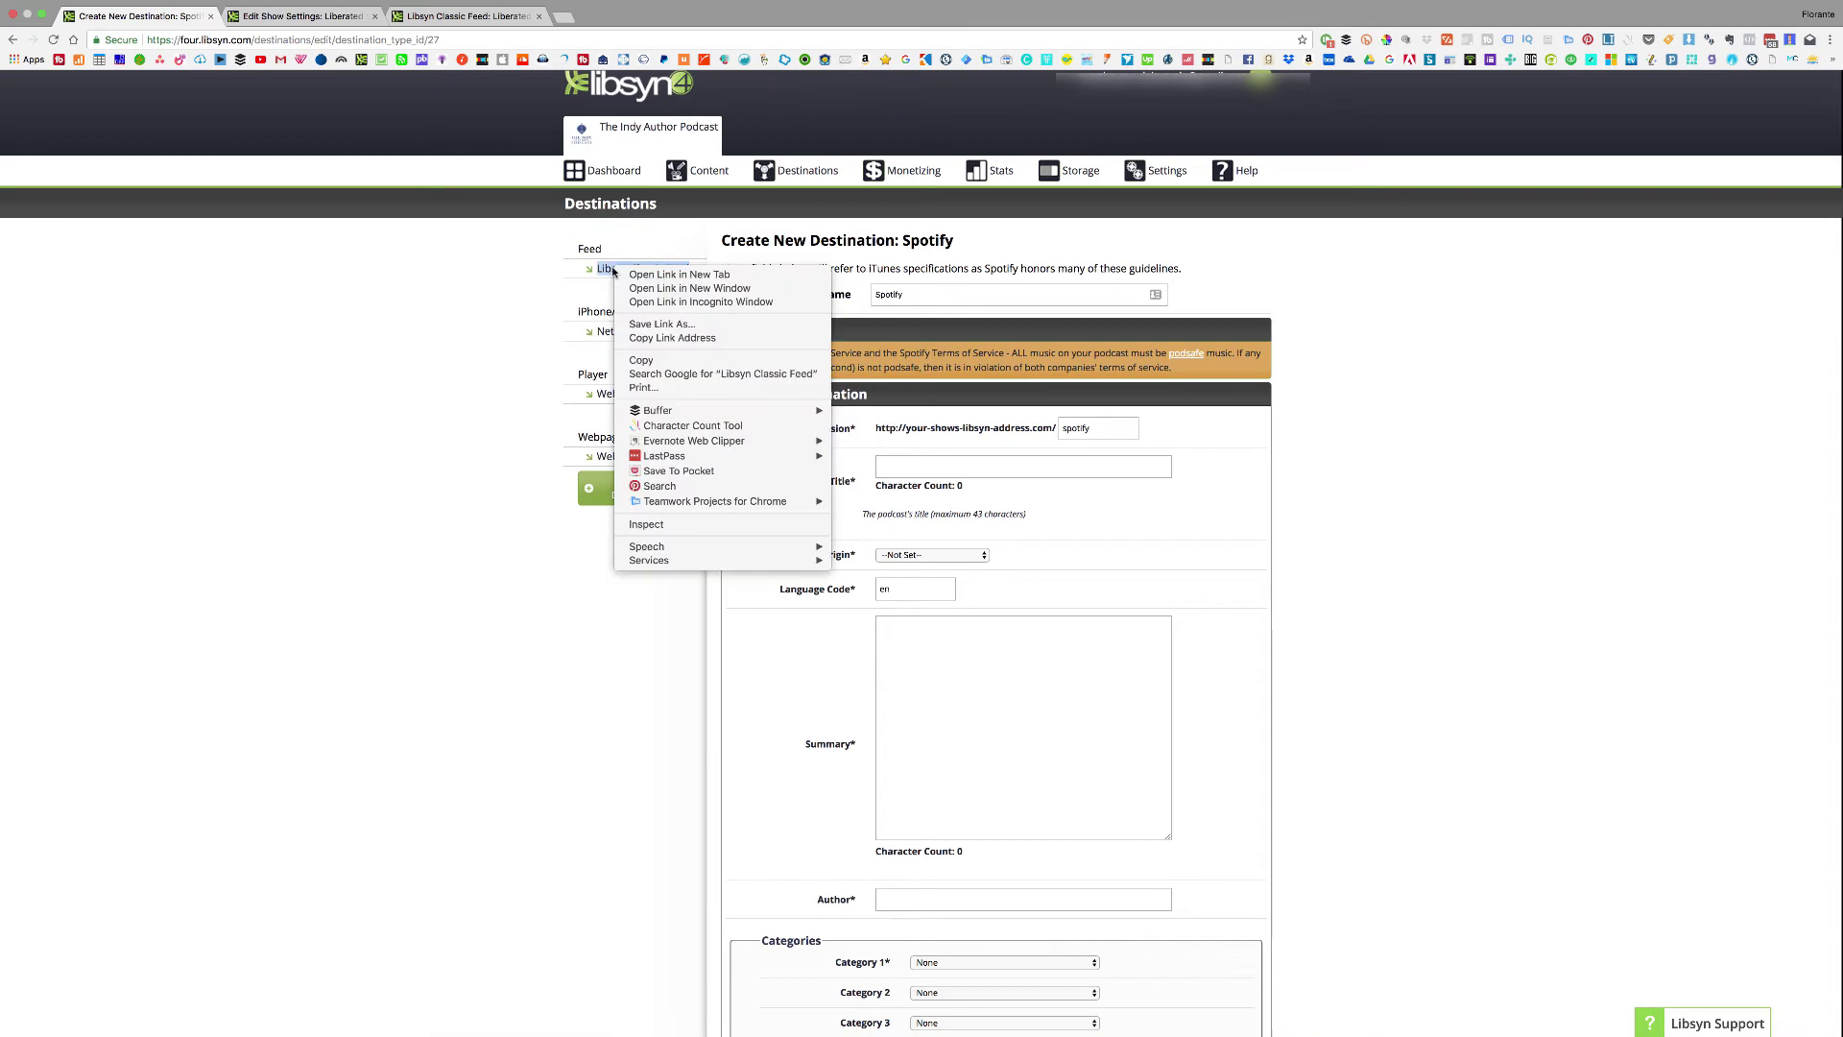
click(646, 276)
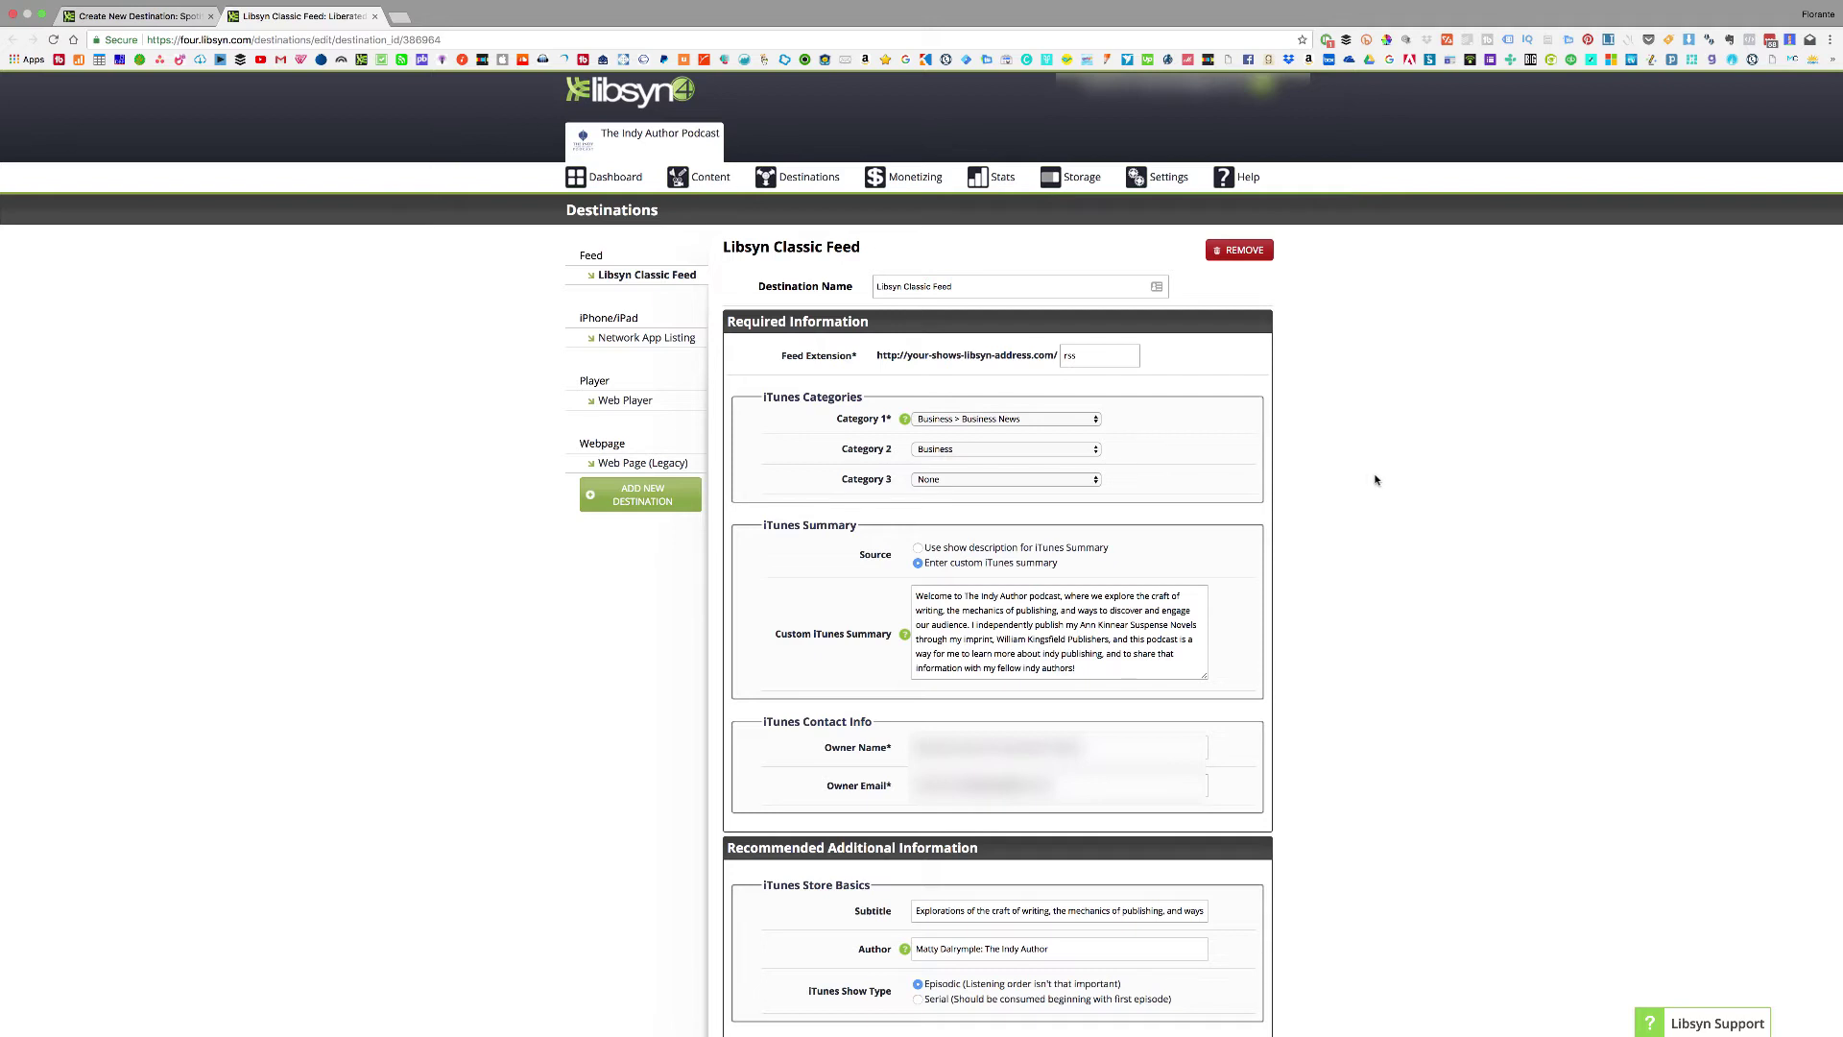
Paste the Classic Feed summary and author into the Spotify form's Summary and Author fields.
key(ctrl+shift+Tab)
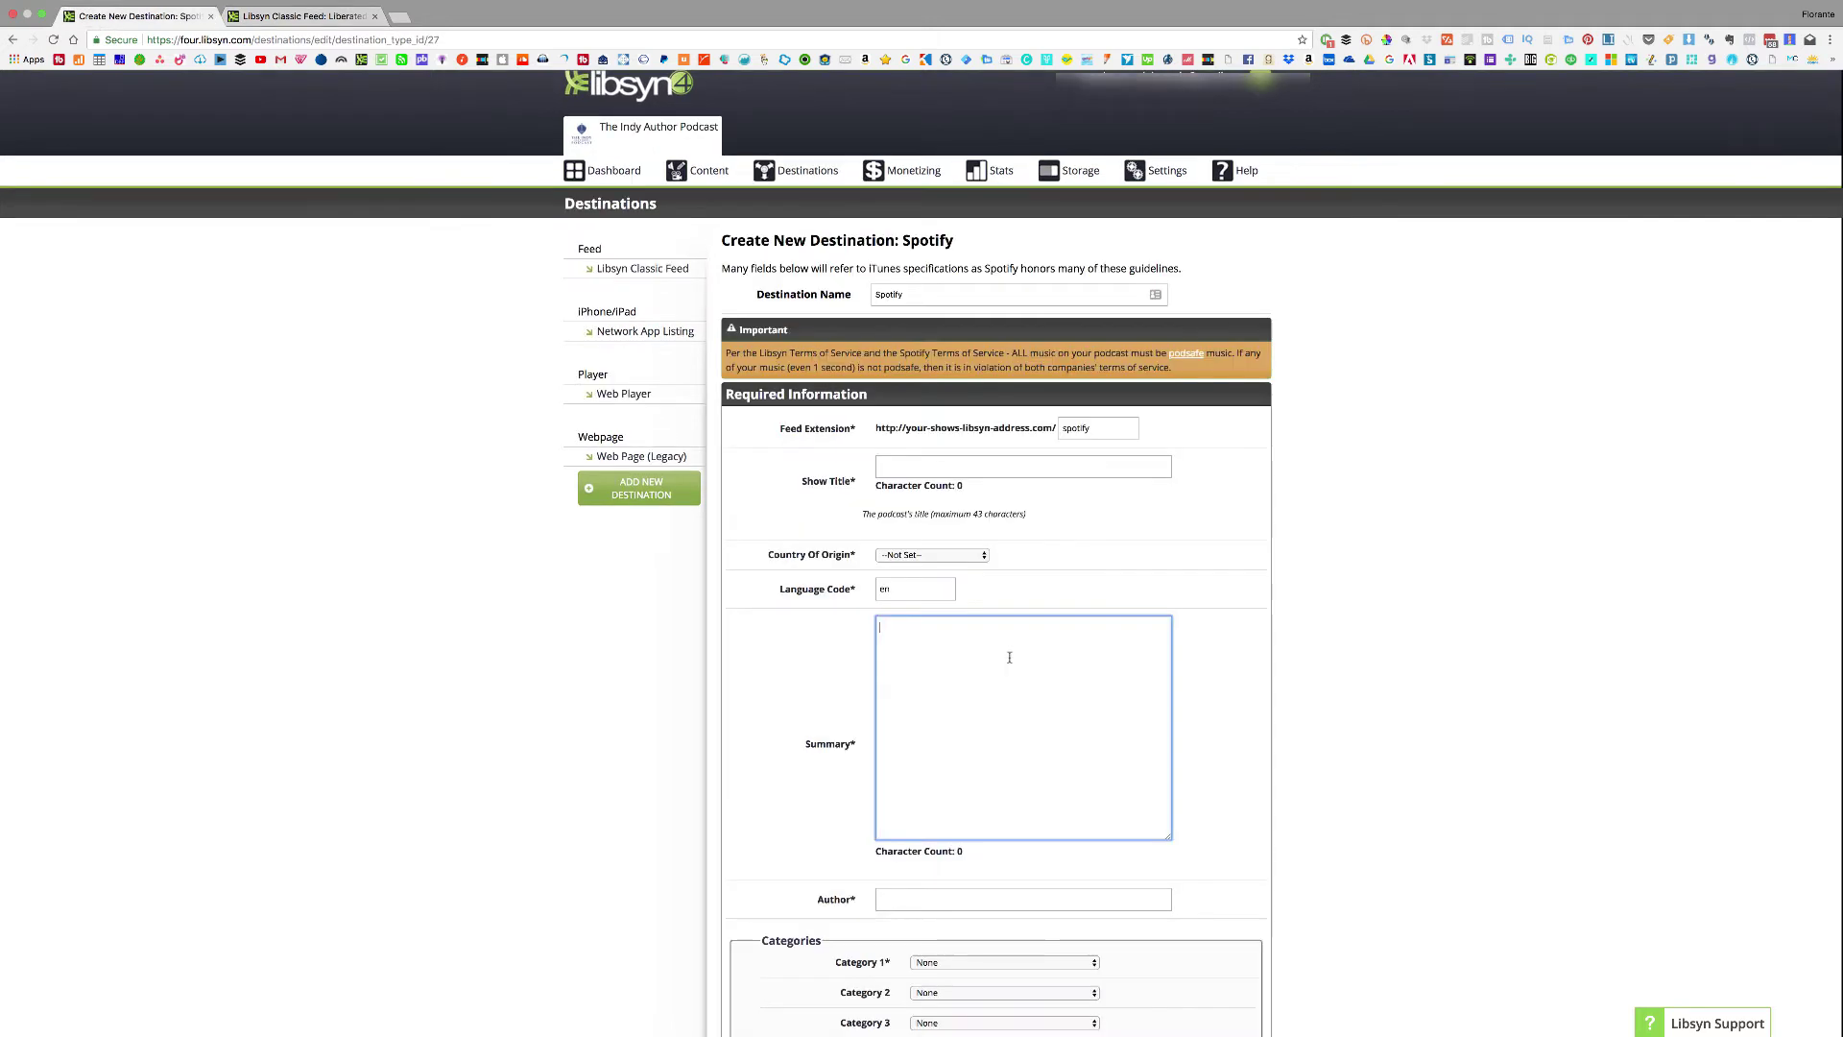
click(1008, 650)
text(Welcome to The Indy Author podcast, where we explore the craft of writing, the mechanics of publishing, and ways to discover and engage our audience. I independently publish my Ann Kinnear Suspense Novels through my imprint, William Kingsfield Publishers, and this podcast is a way for me to learn more about indy publishing, and to share that information with my fellow indy authors!)
key(ctrl+Tab)
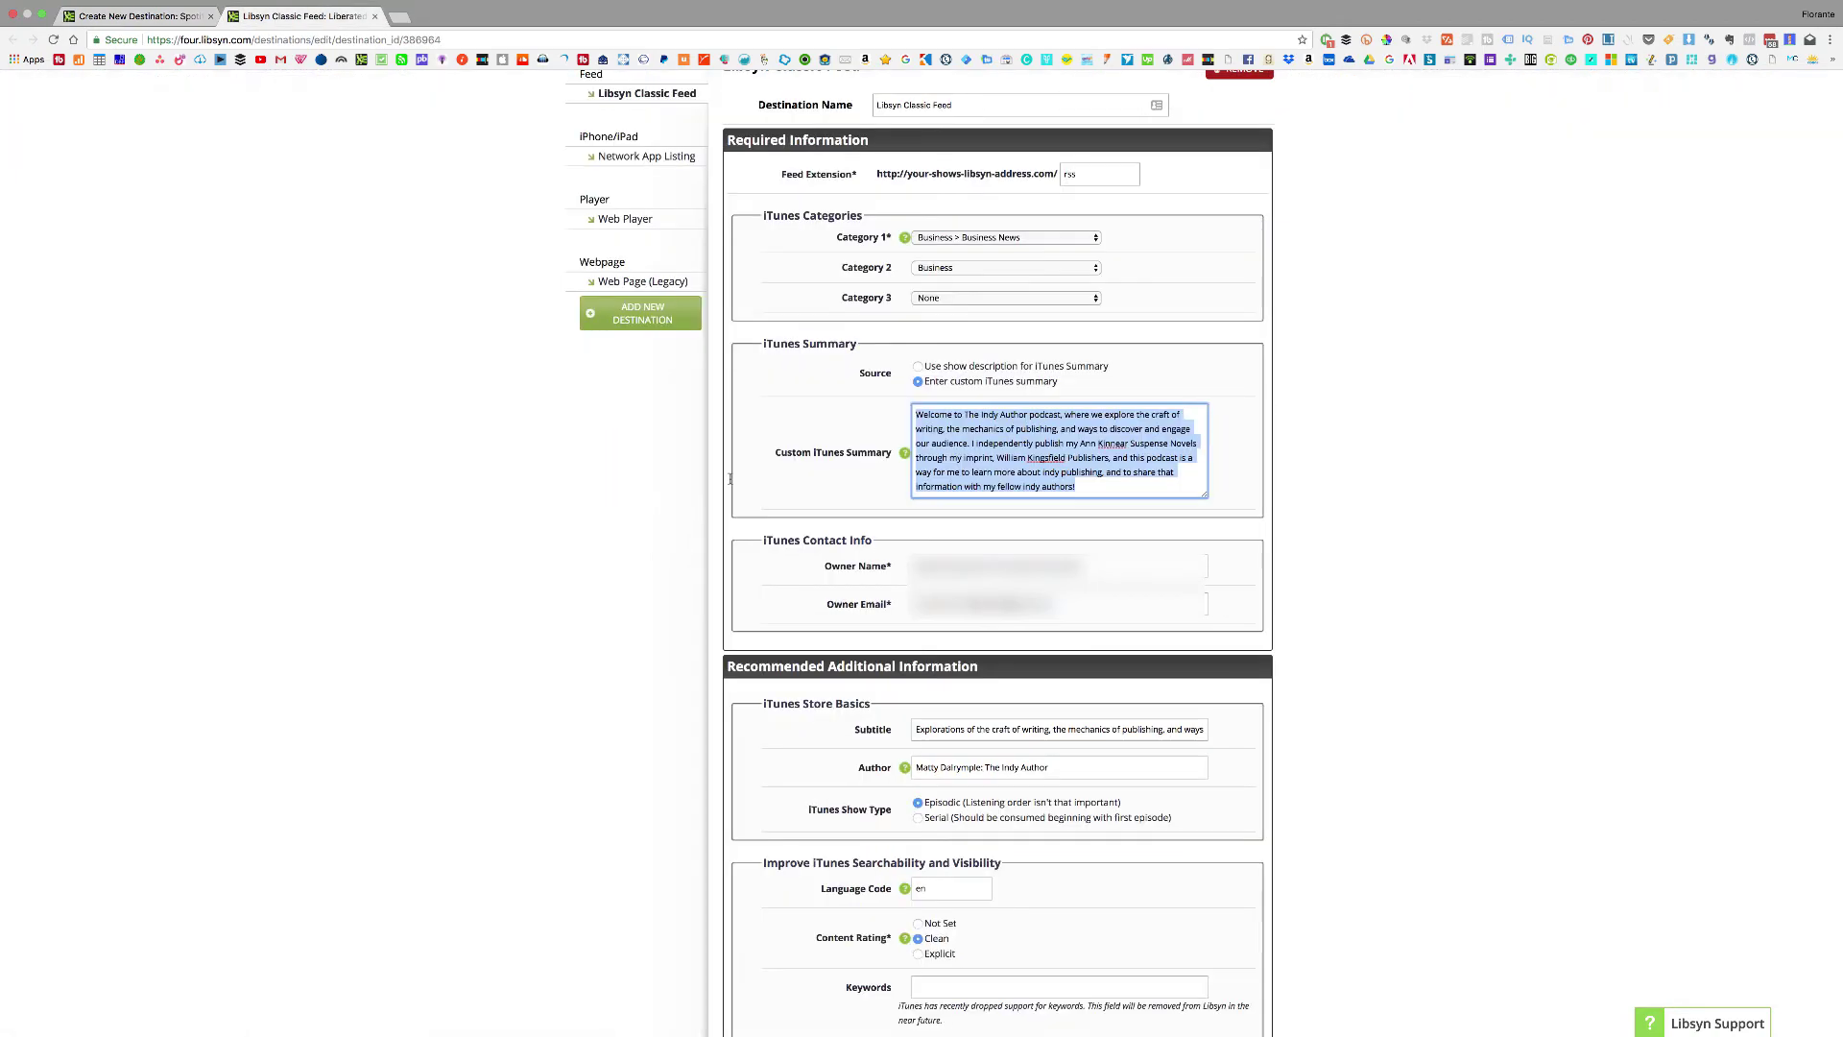
scroll(1013, 510, down, 10)
triple_click(1013, 510)
key(super+c)
key(ctrl+shift+Tab)
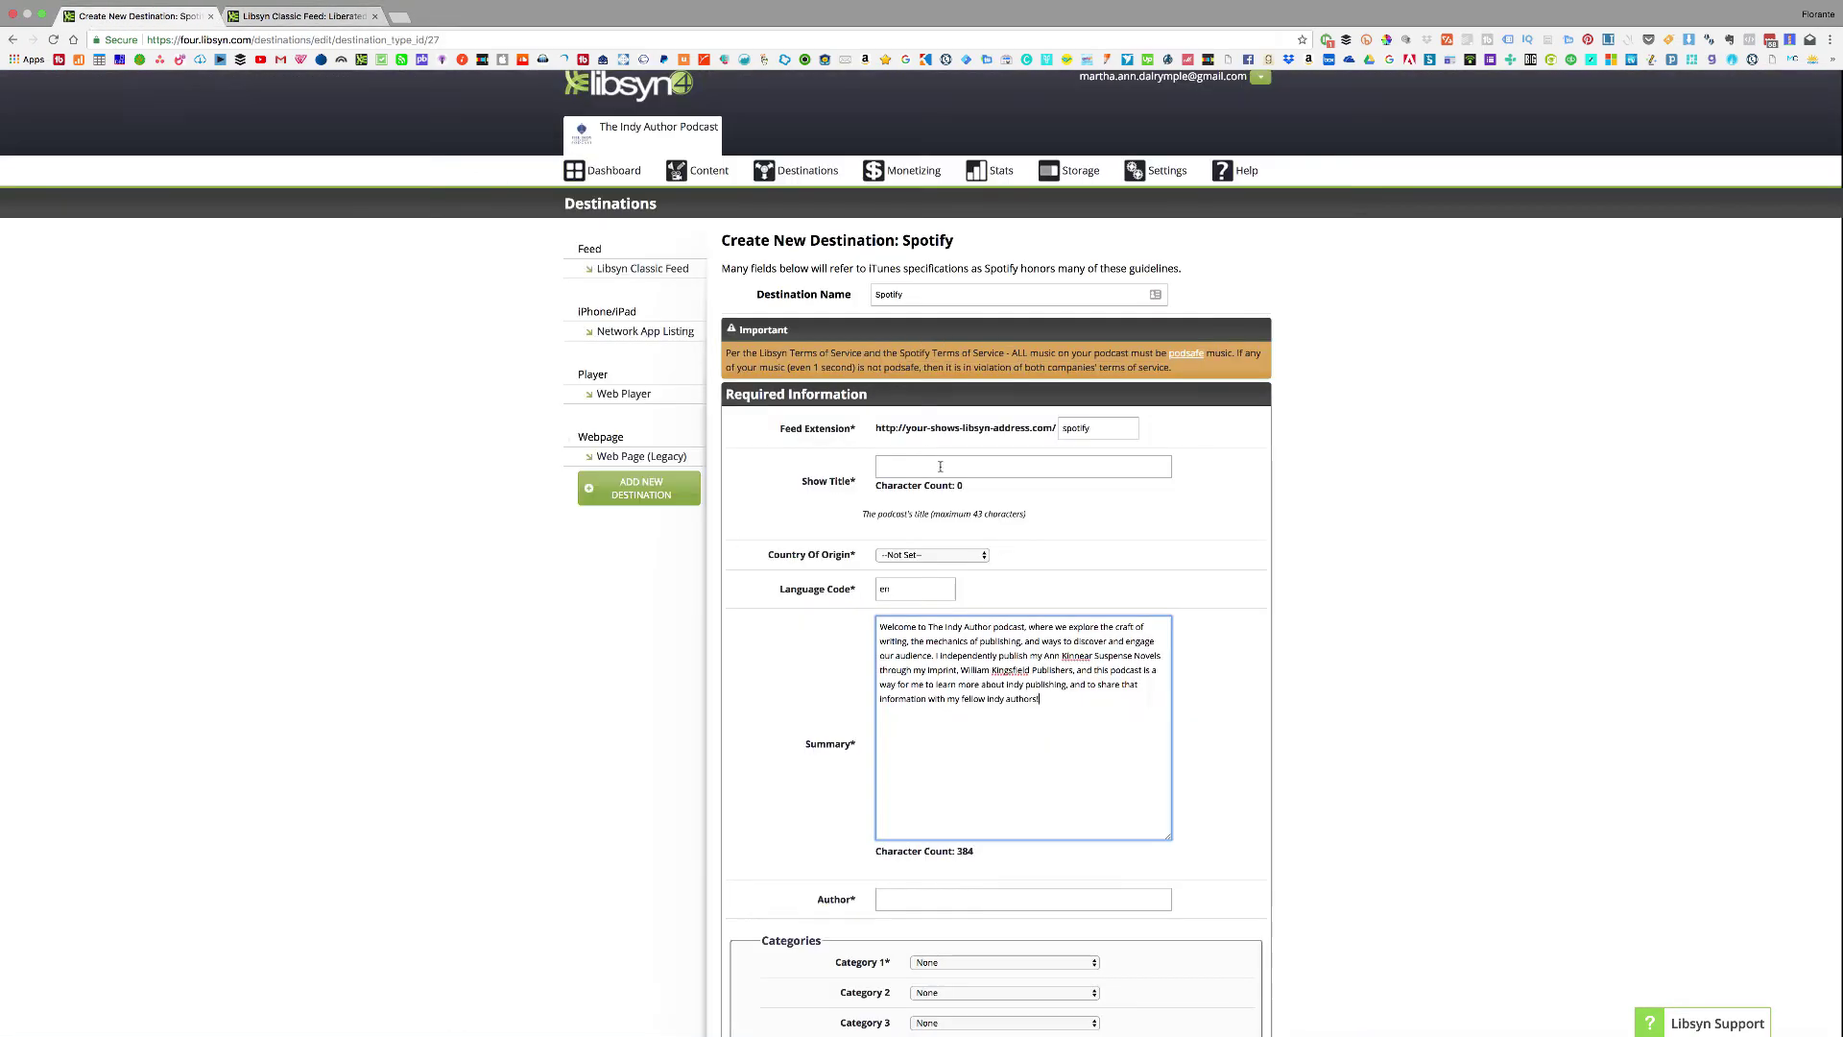
click(1022, 899)
key(super+v)
Enter Show Title 'The Indy Author Podcast' and set country to United States of America.
click(1022, 466)
text(The Indy Author Podcast)
click(932, 555)
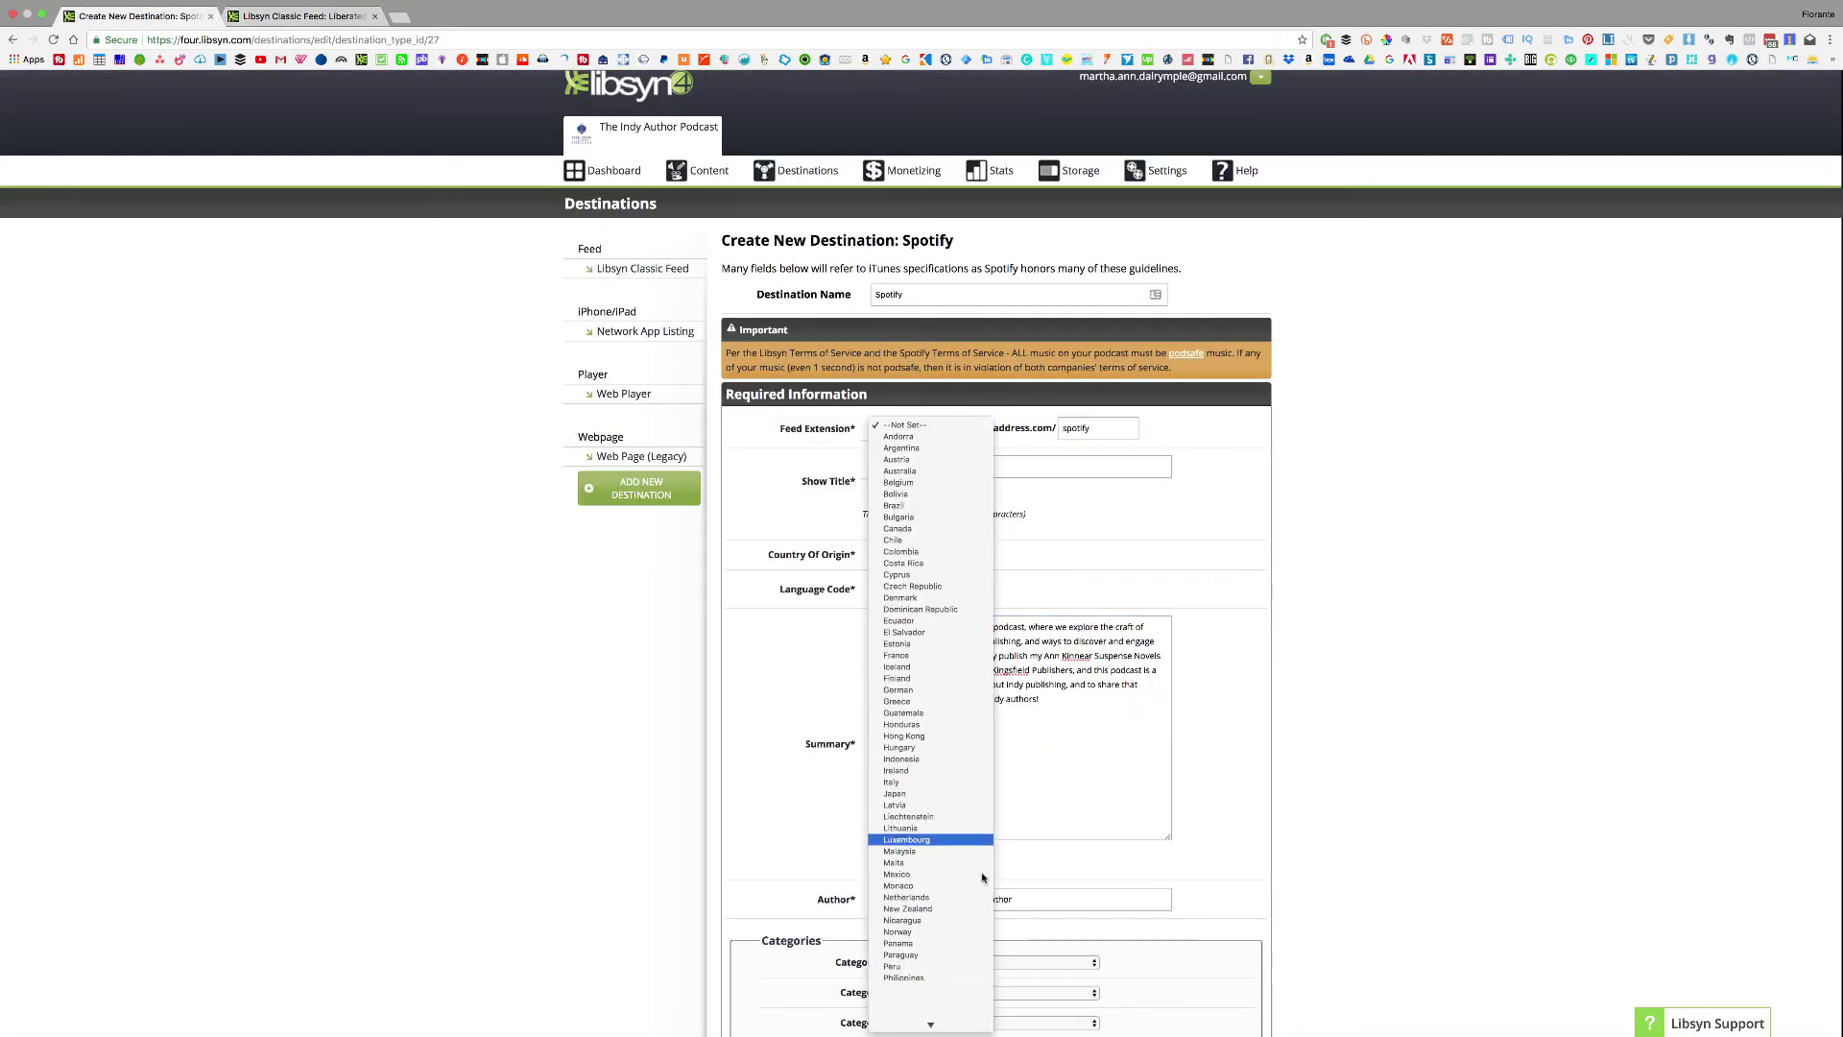
click(926, 844)
Match the Classic Feed categories: Category 1 Business > Business News, Category 2 Business.
scroll(921, 576, down, 7)
key(ctrl+Tab)
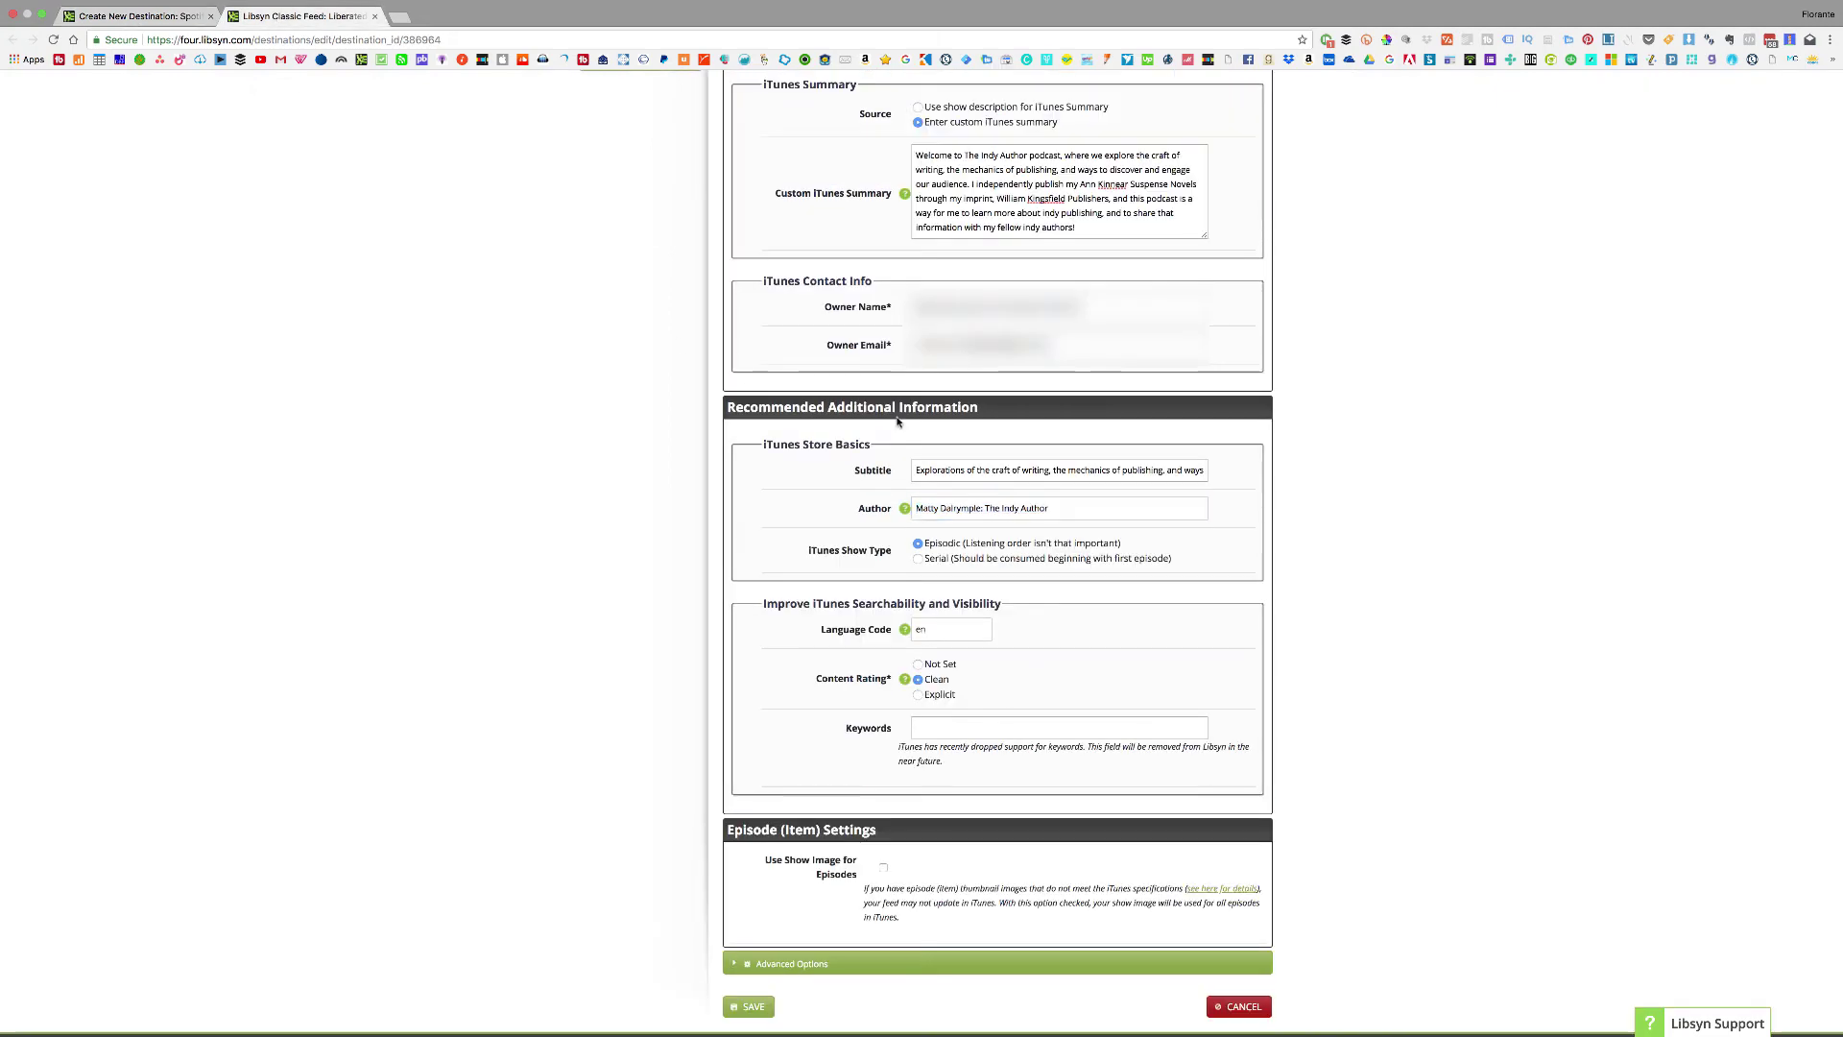
scroll(921, 480, up, 5)
key(ctrl+shift+Tab)
click(992, 336)
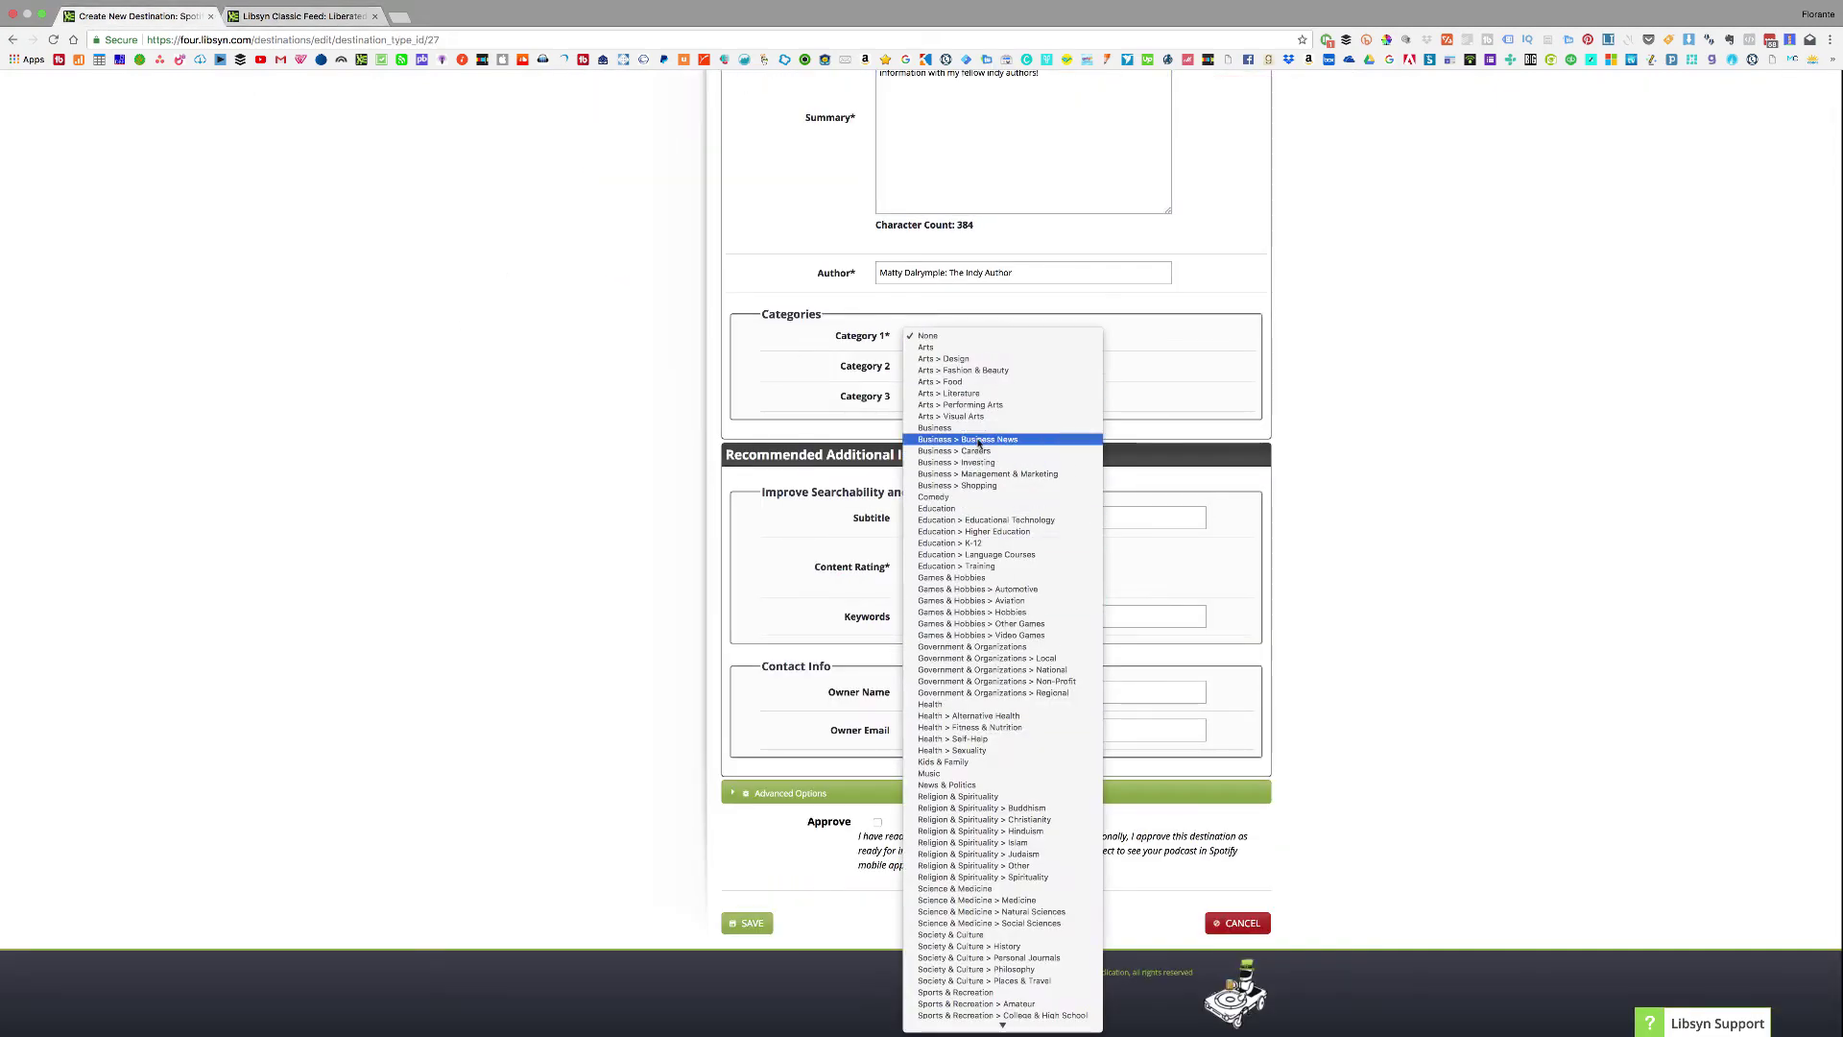
click(968, 438)
click(1001, 366)
click(936, 461)
Copy the Classic Feed subtitle into the Spotify form's Subtitle field.
key(ctrl+Tab)
scroll(999, 576, down, 2)
key(super+c)
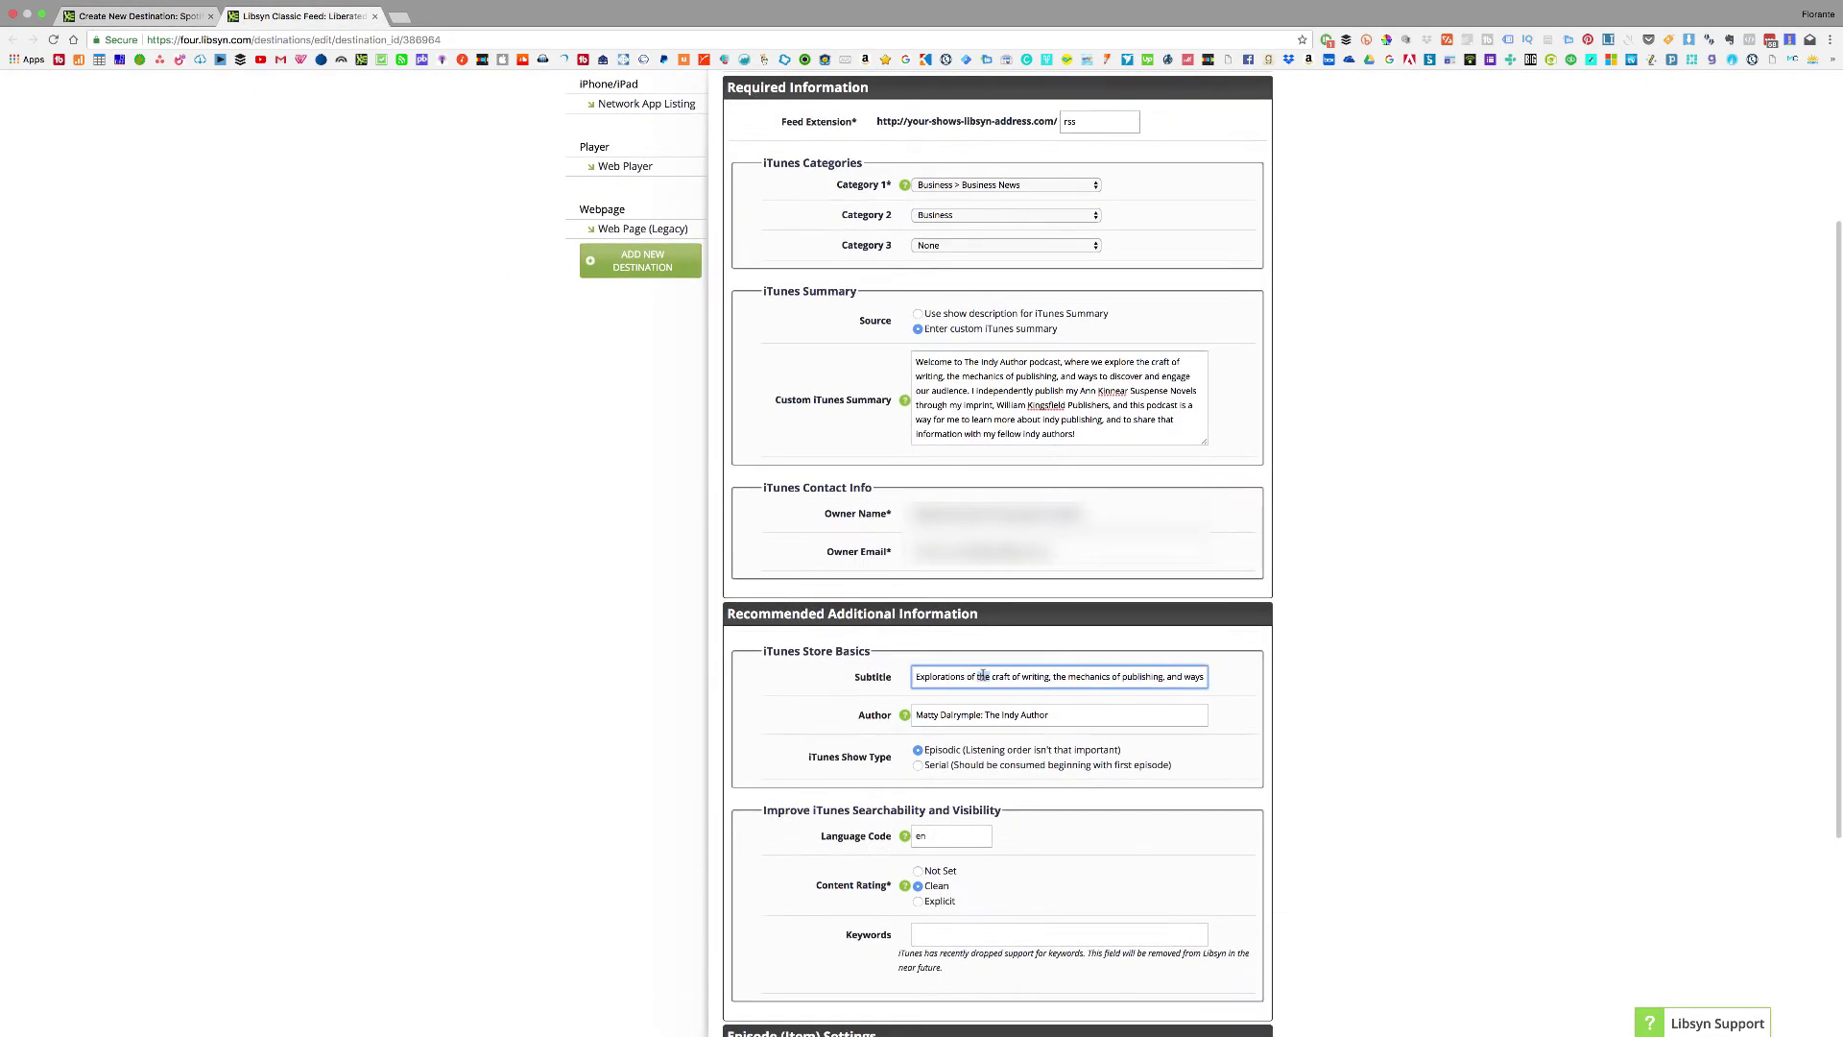
key(ctrl+shift+Tab)
key(Tab)
key(Tab)
key(super+v)
key(Tab)
Copy the owner's name from the Classic Feed into the Spotify form's Owner Name field.
key(ctrl+Tab)
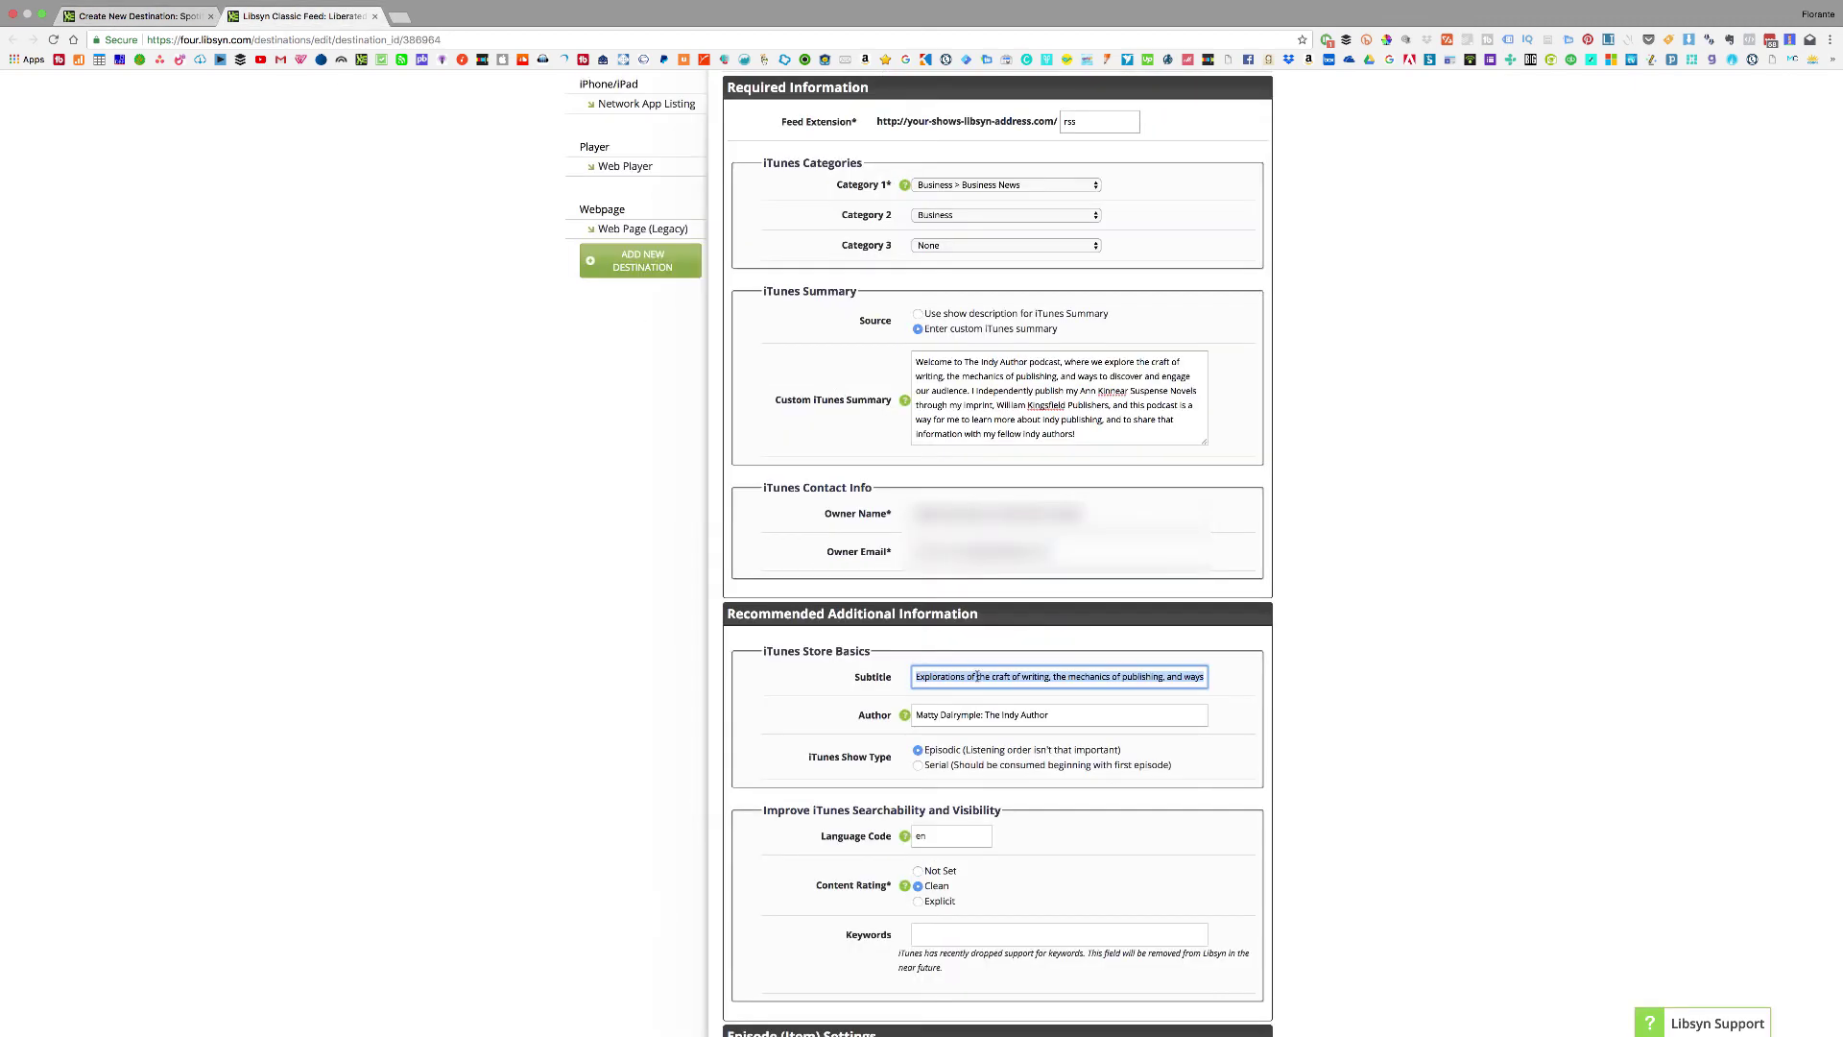
scroll(921, 576, down, 5)
key(ctrl+shift+Tab)
click(943, 691)
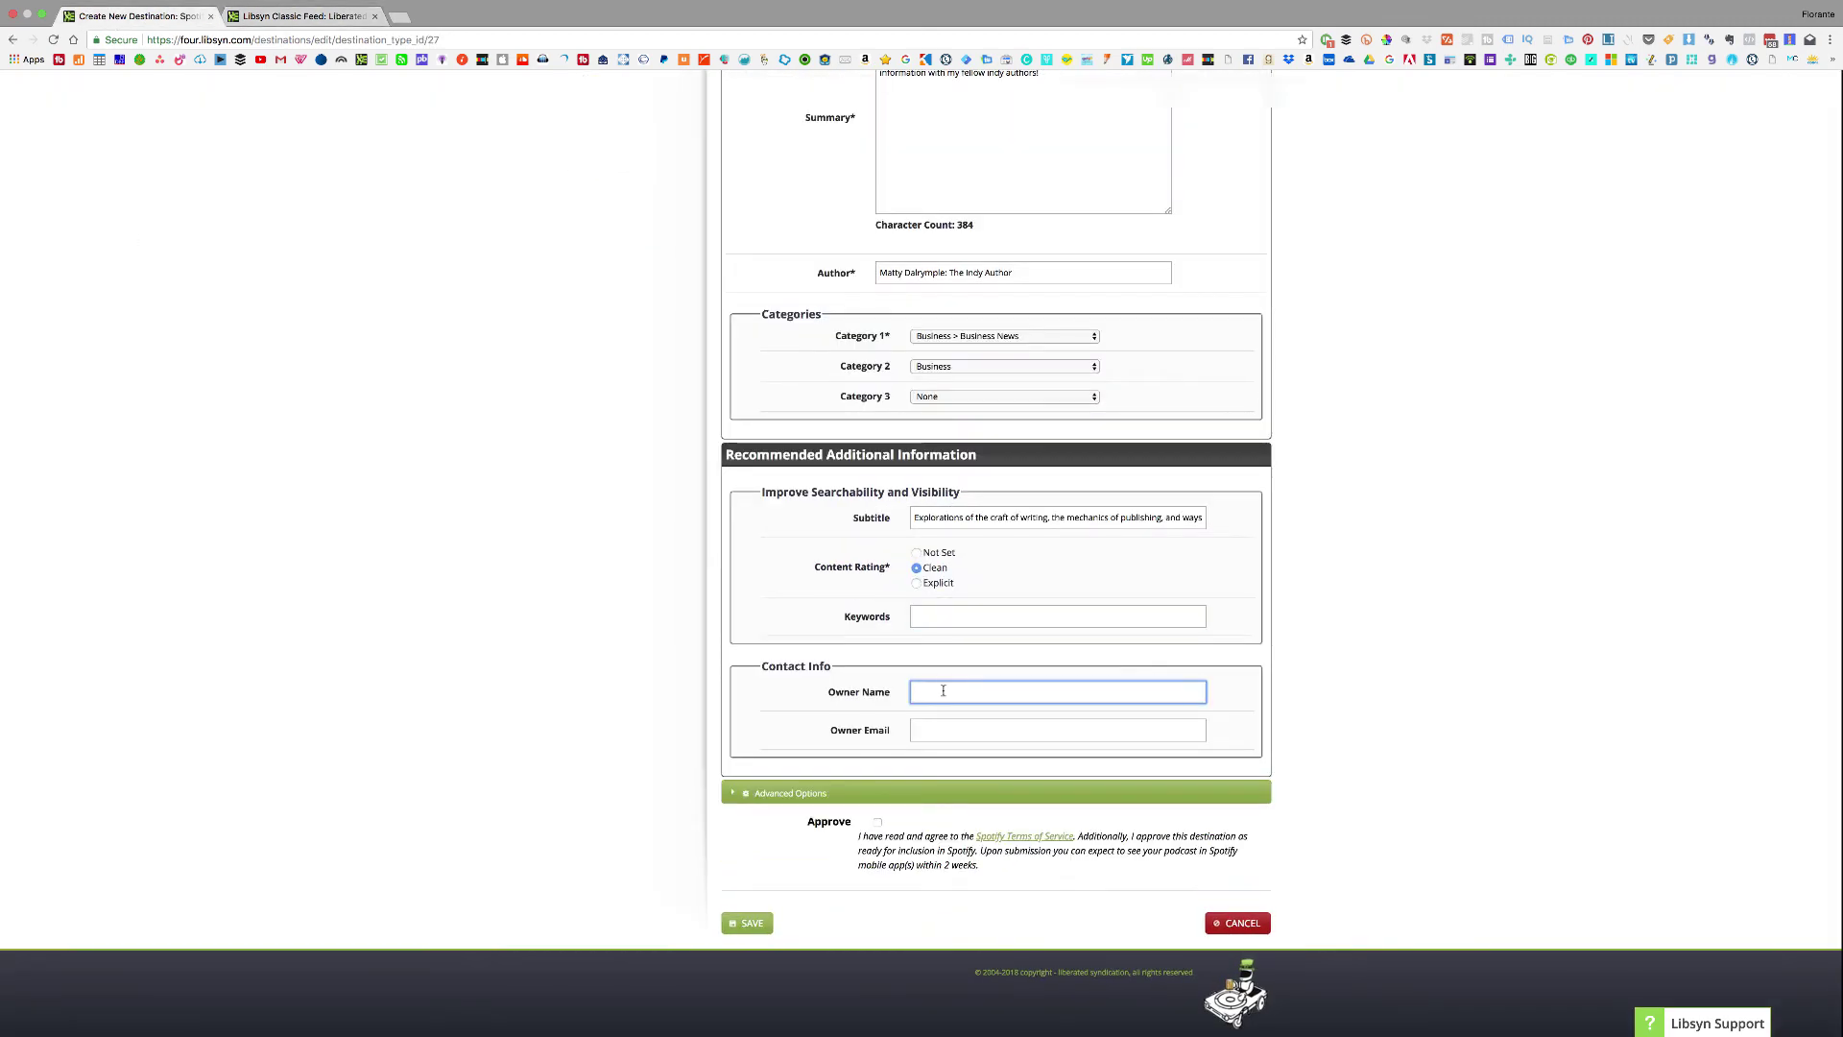
key(ctrl+Tab)
triple_click(960, 219)
key(super+c)
key(ctrl+shift+Tab)
key(super+v)
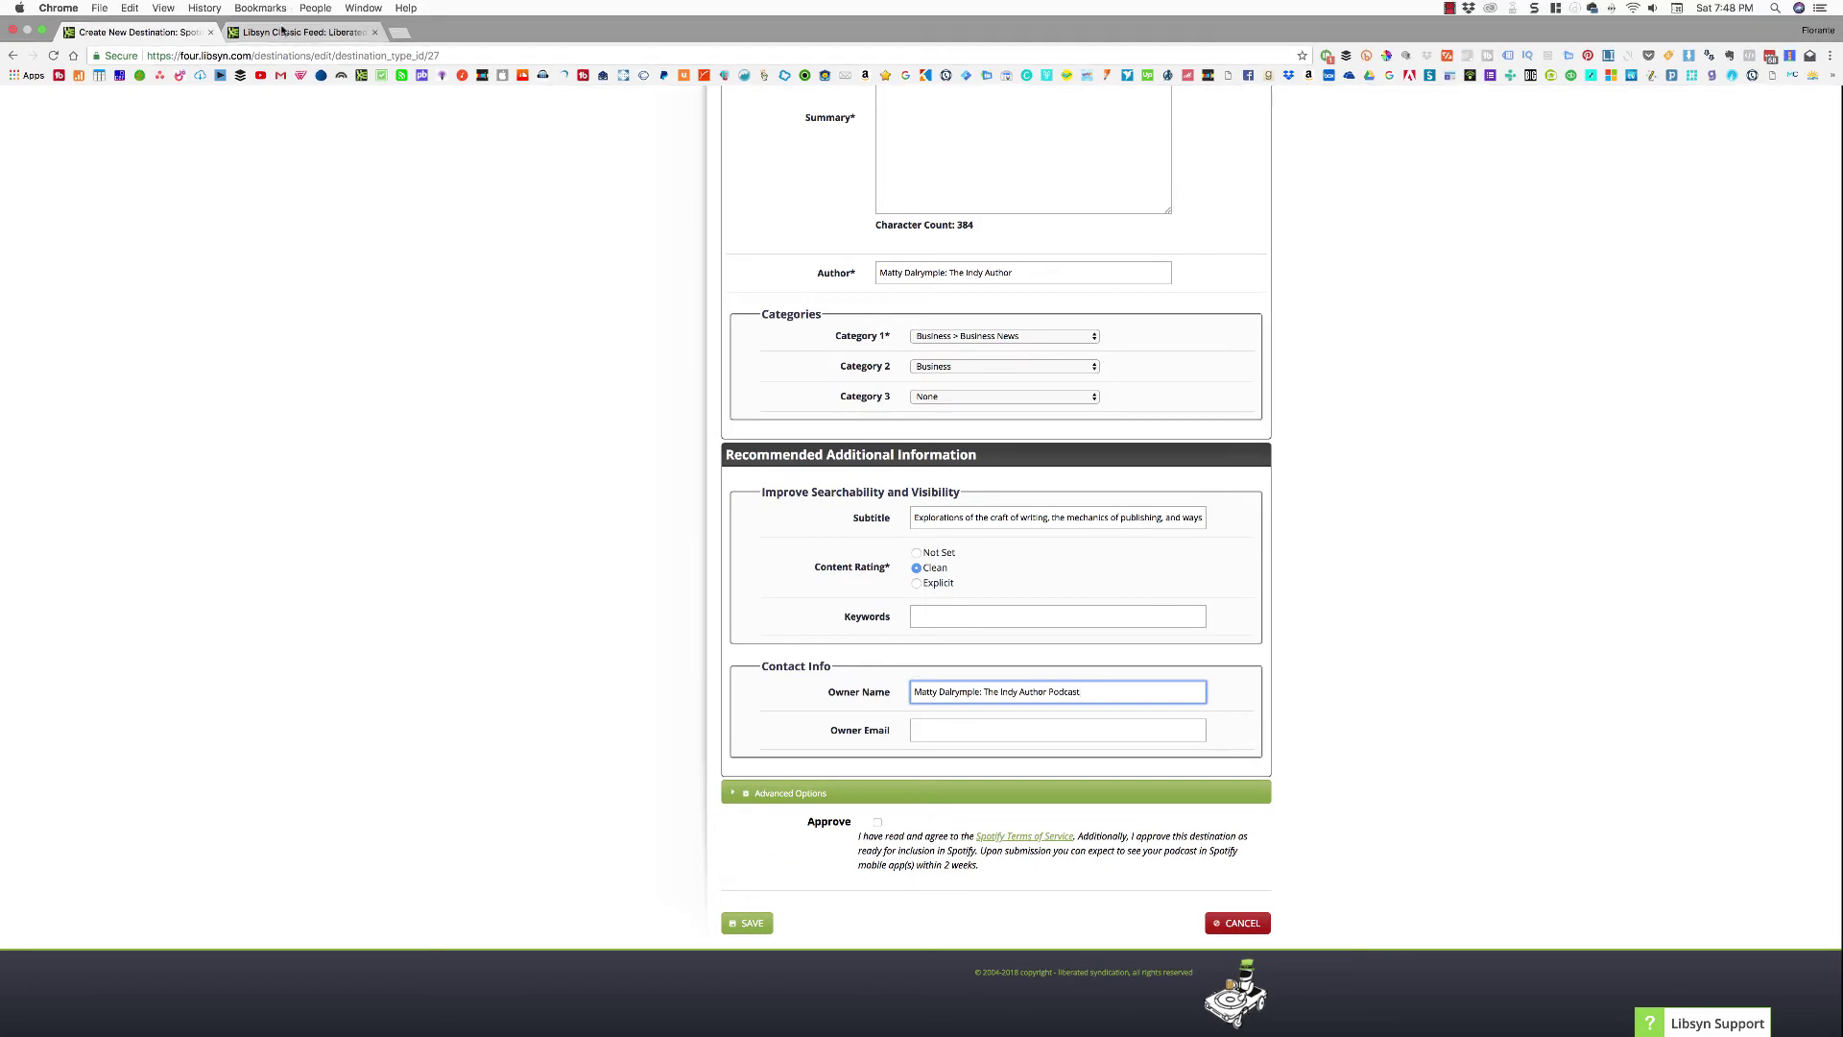
Copy the owner's e-mail from the Classic Feed into the Owner Email field.
key(ctrl+Tab)
triple_click(960, 258)
key(super+c)
key(ctrl+shift+Tab)
key(Tab)
key(super+v)
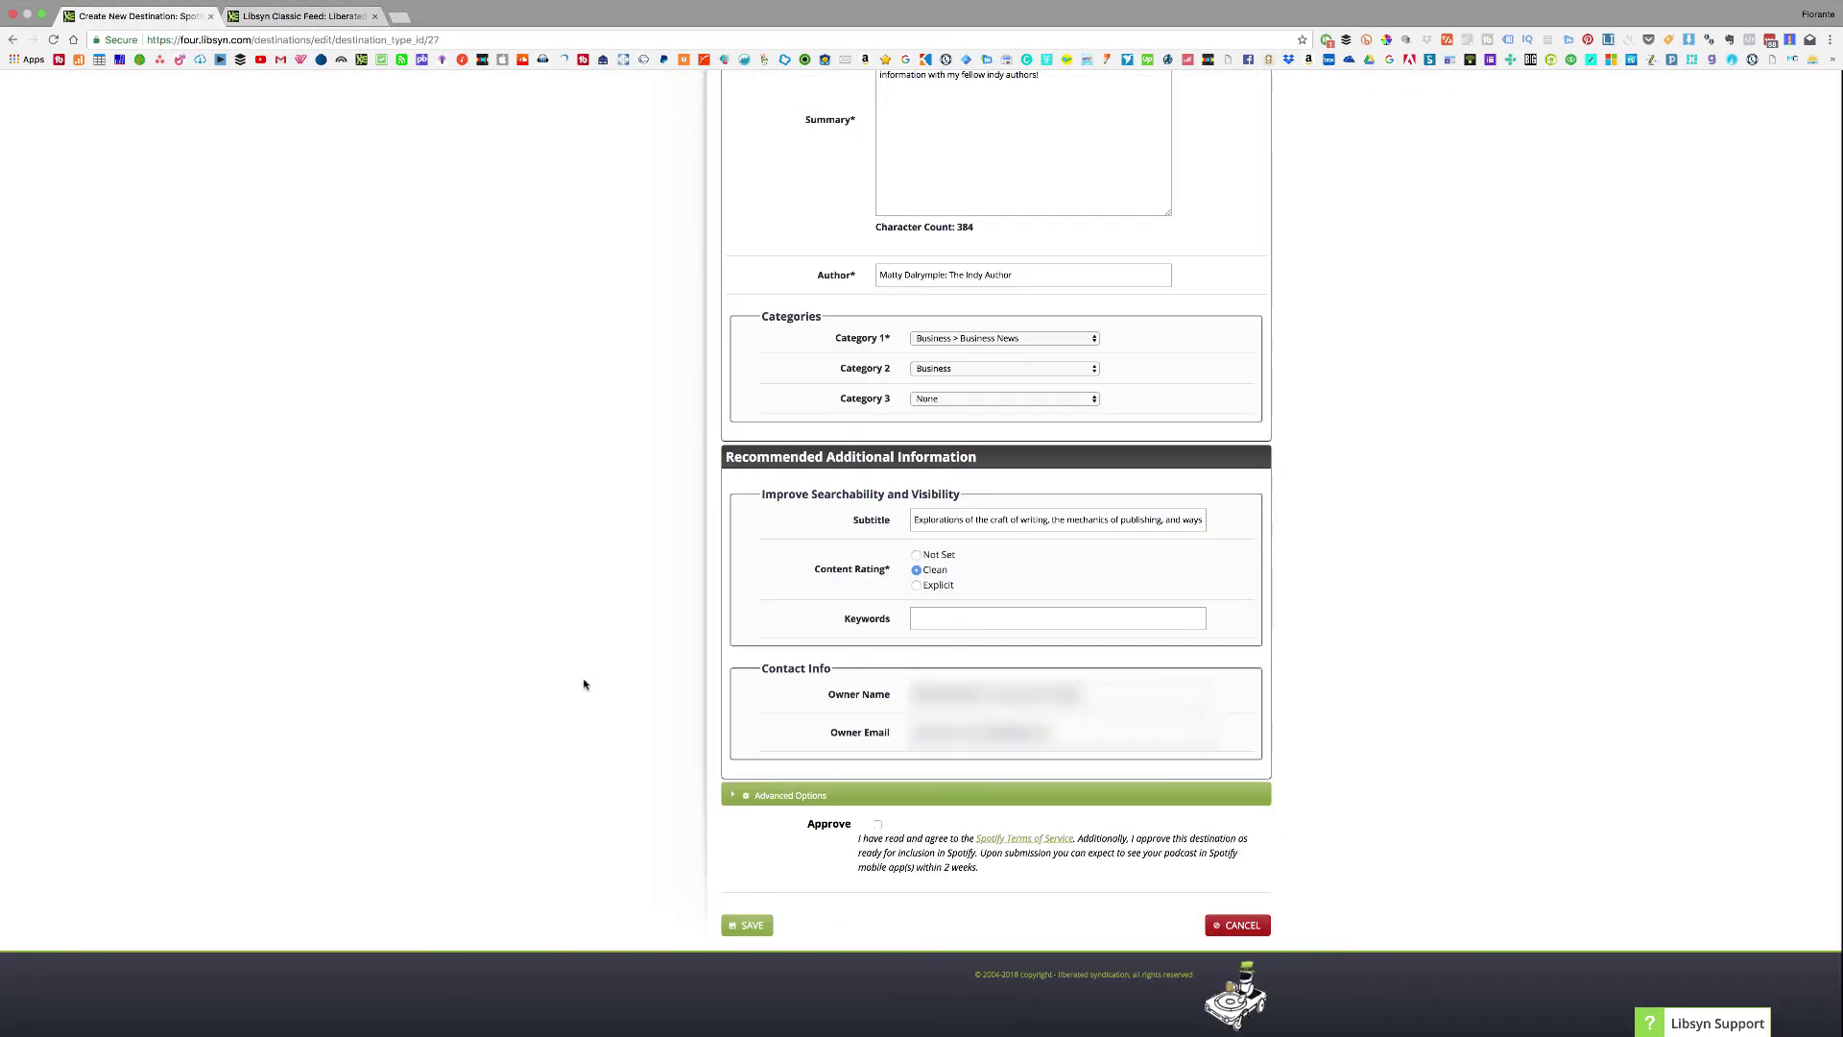
scroll(614, 634, up, 4)
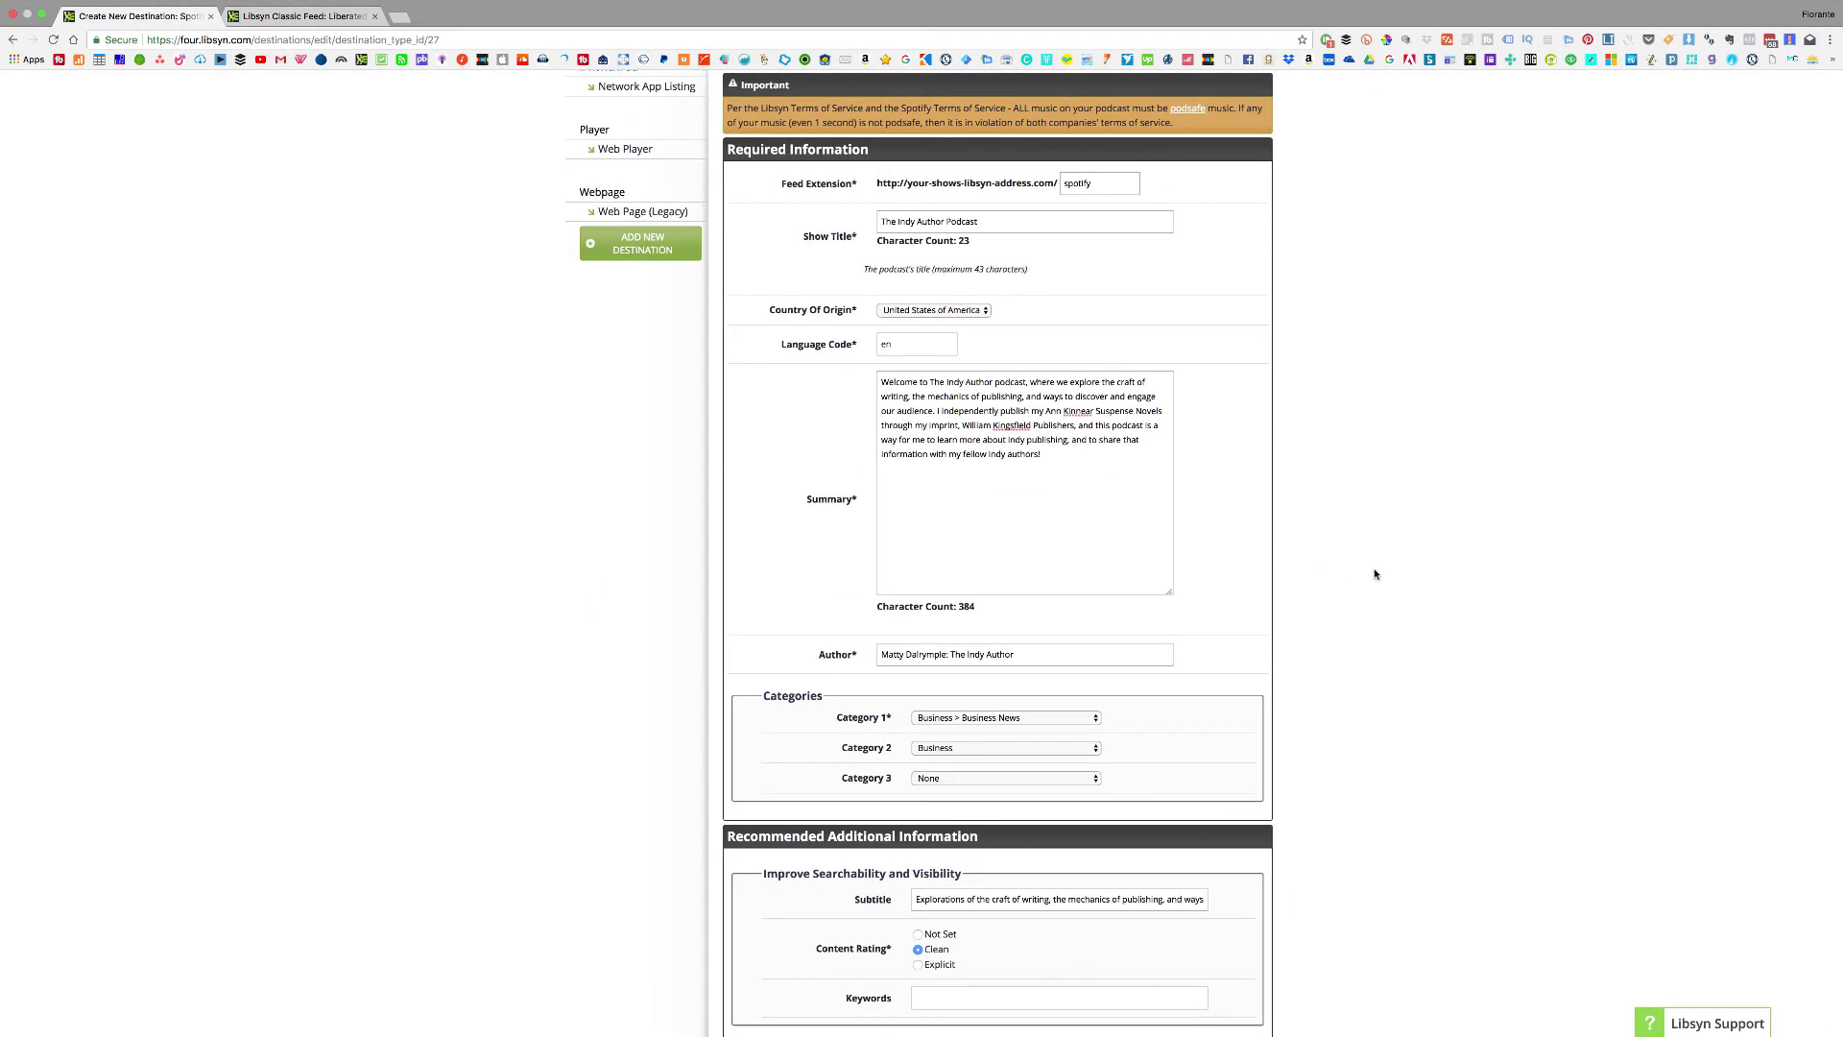
Scroll to the bottom of the Spotify form and approve Spotify's Terms of Service.
scroll(1375, 574, down, 3)
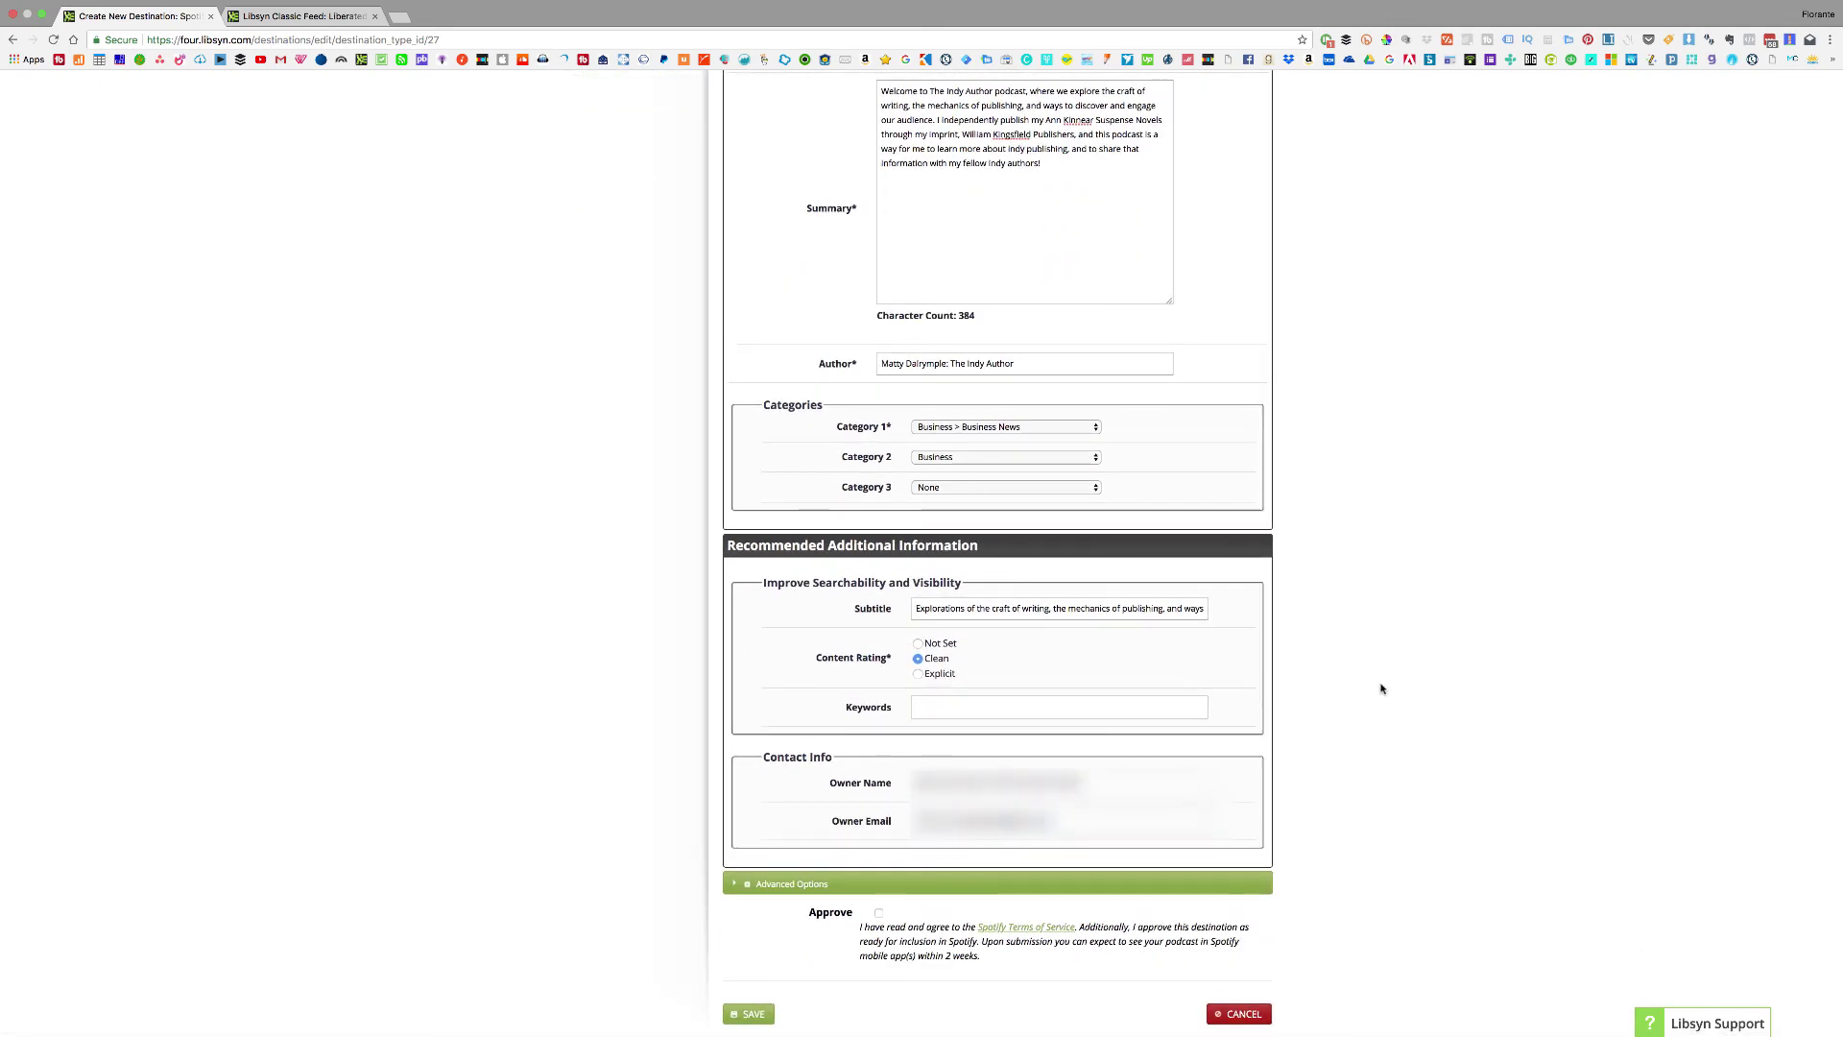
scroll(1381, 688, down, 1)
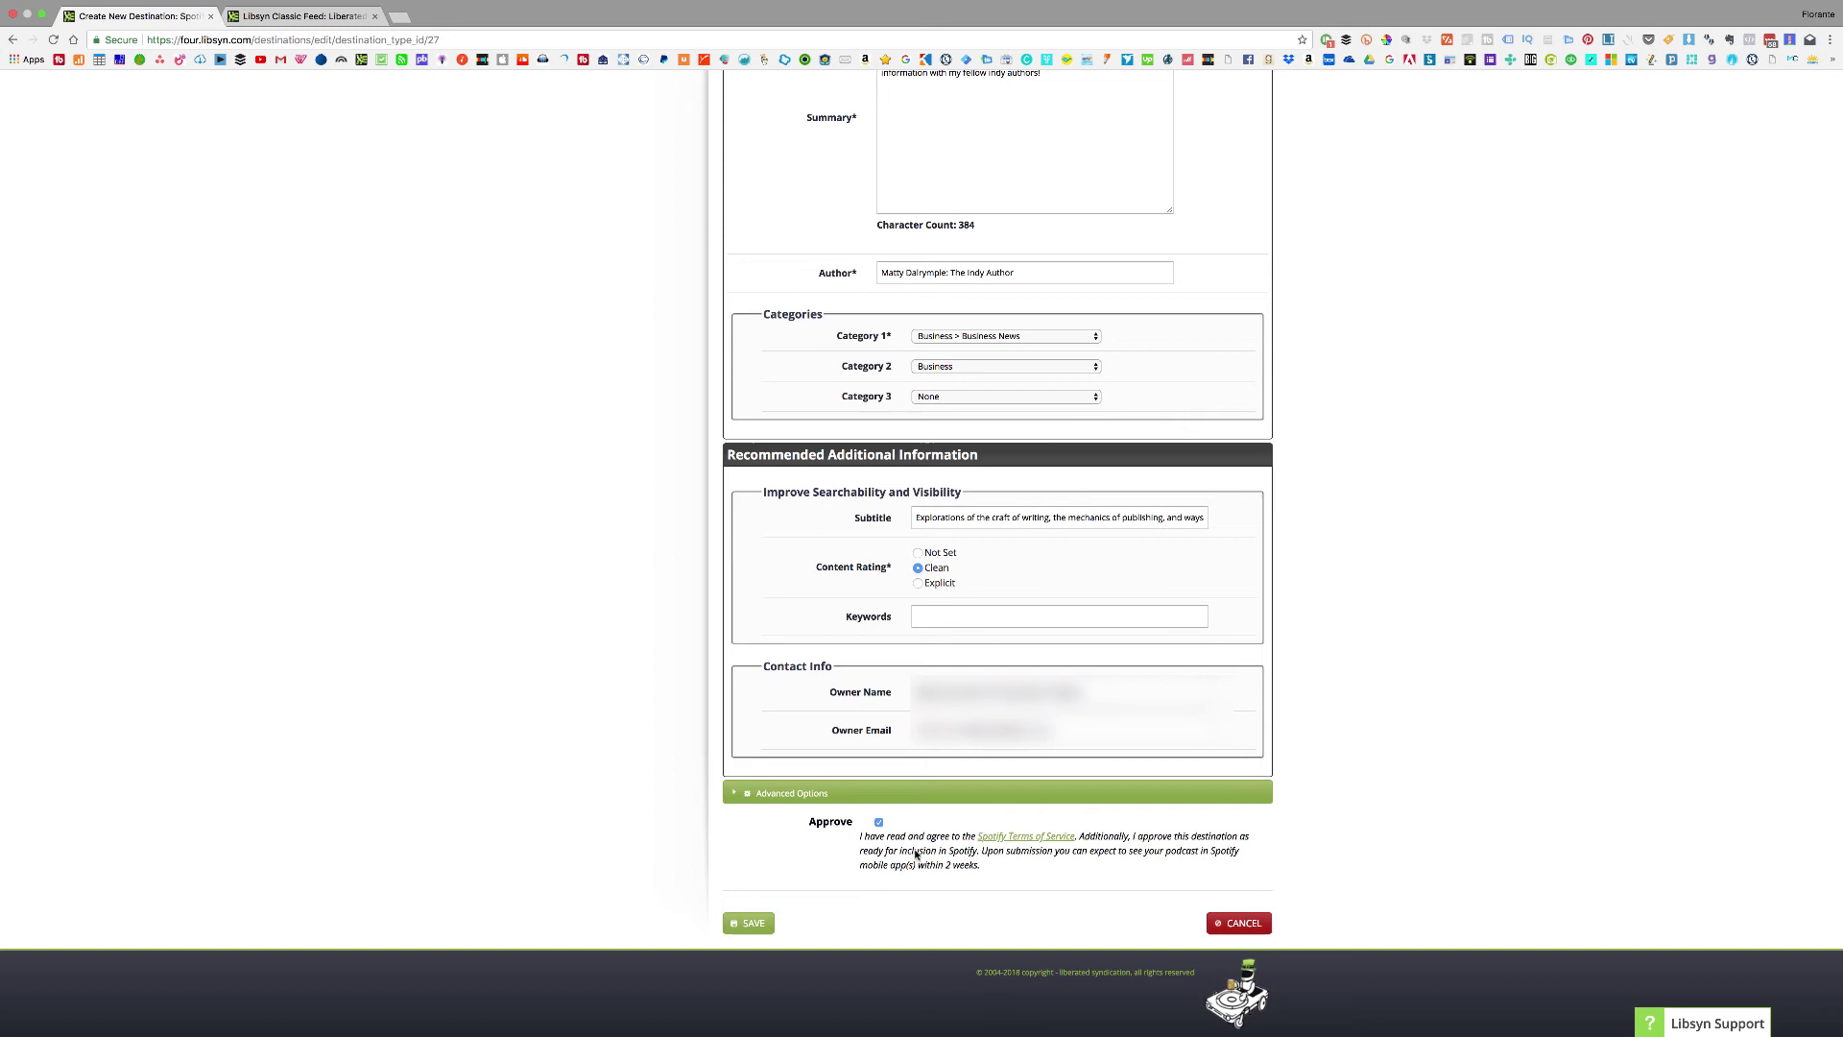
Save the completed Create New Destination: Spotify form.
click(755, 925)
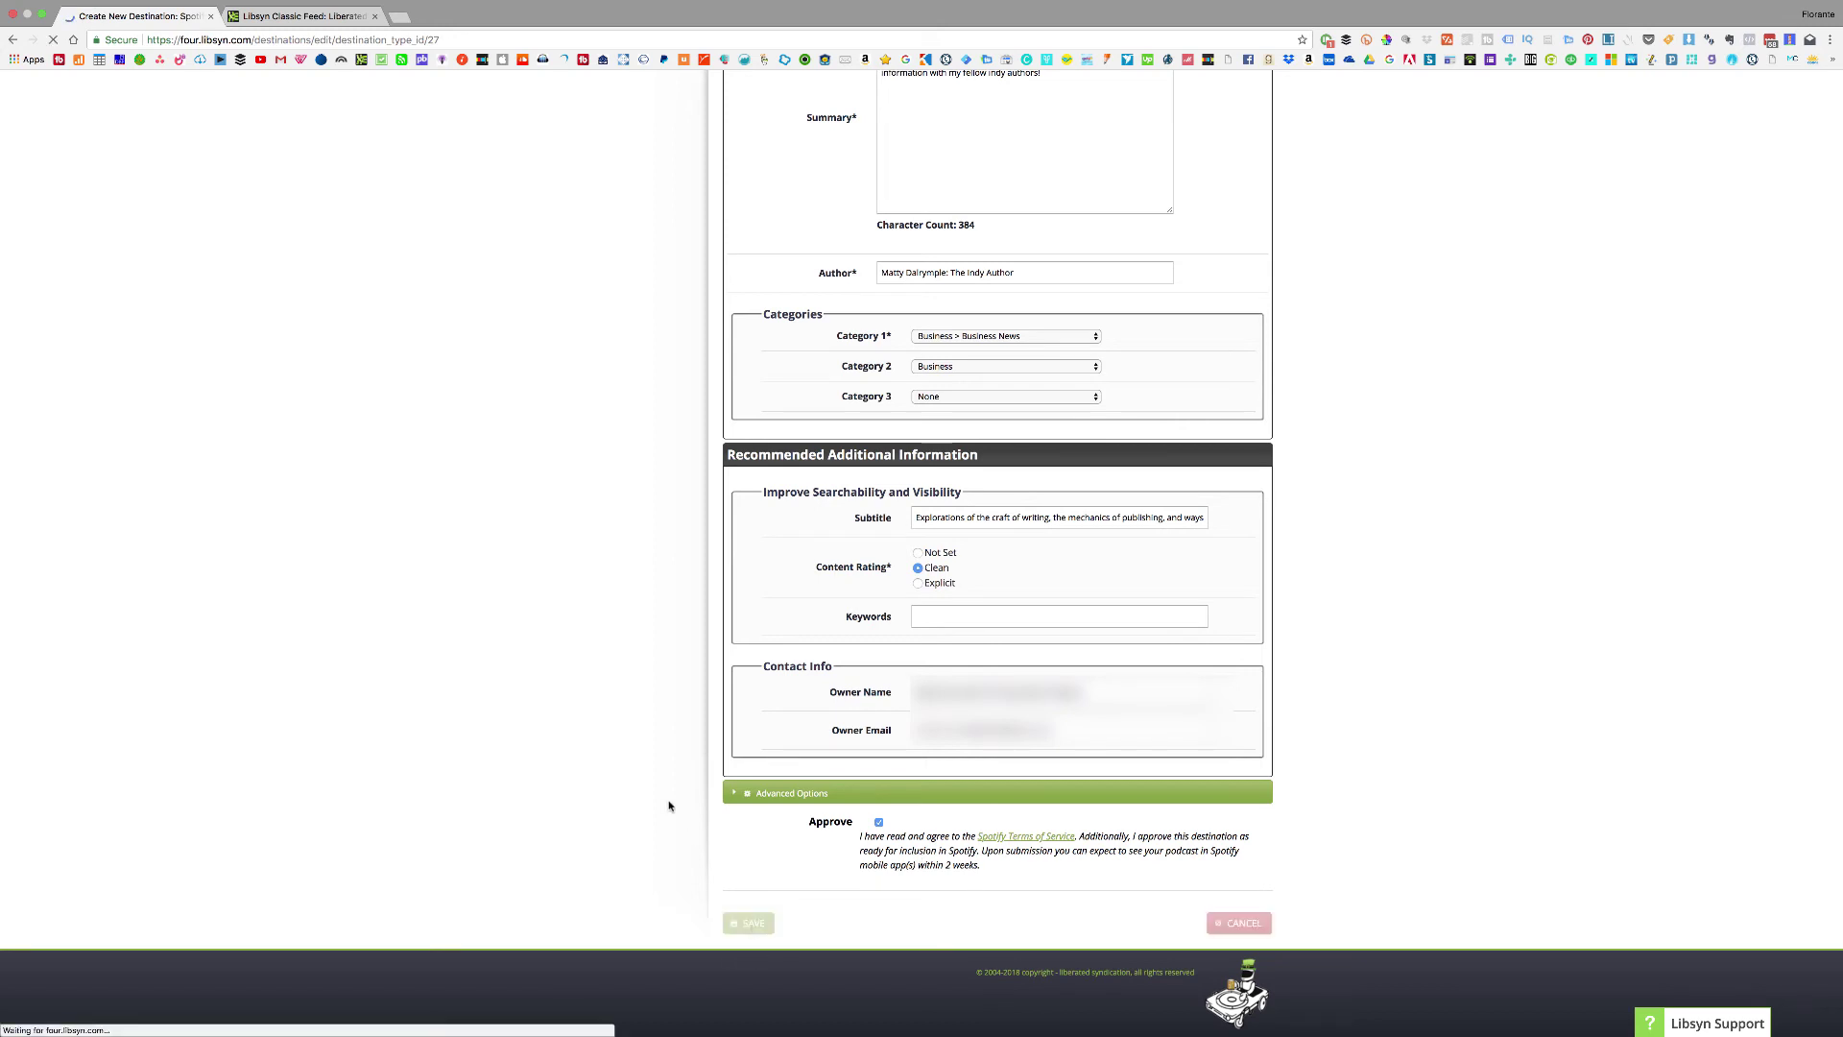